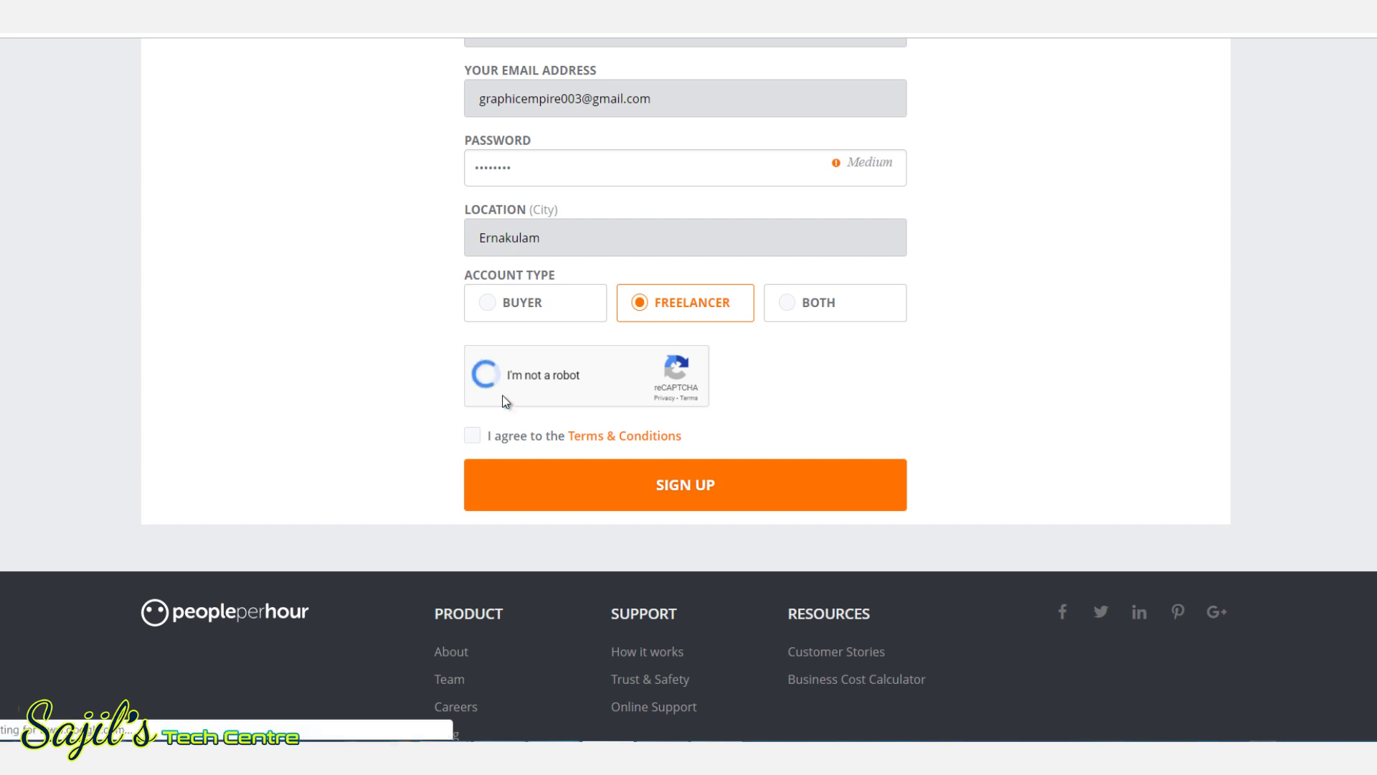
Accept the terms, submit the freelancer sign-up, and continue the application from the welcome email.
click(476, 443)
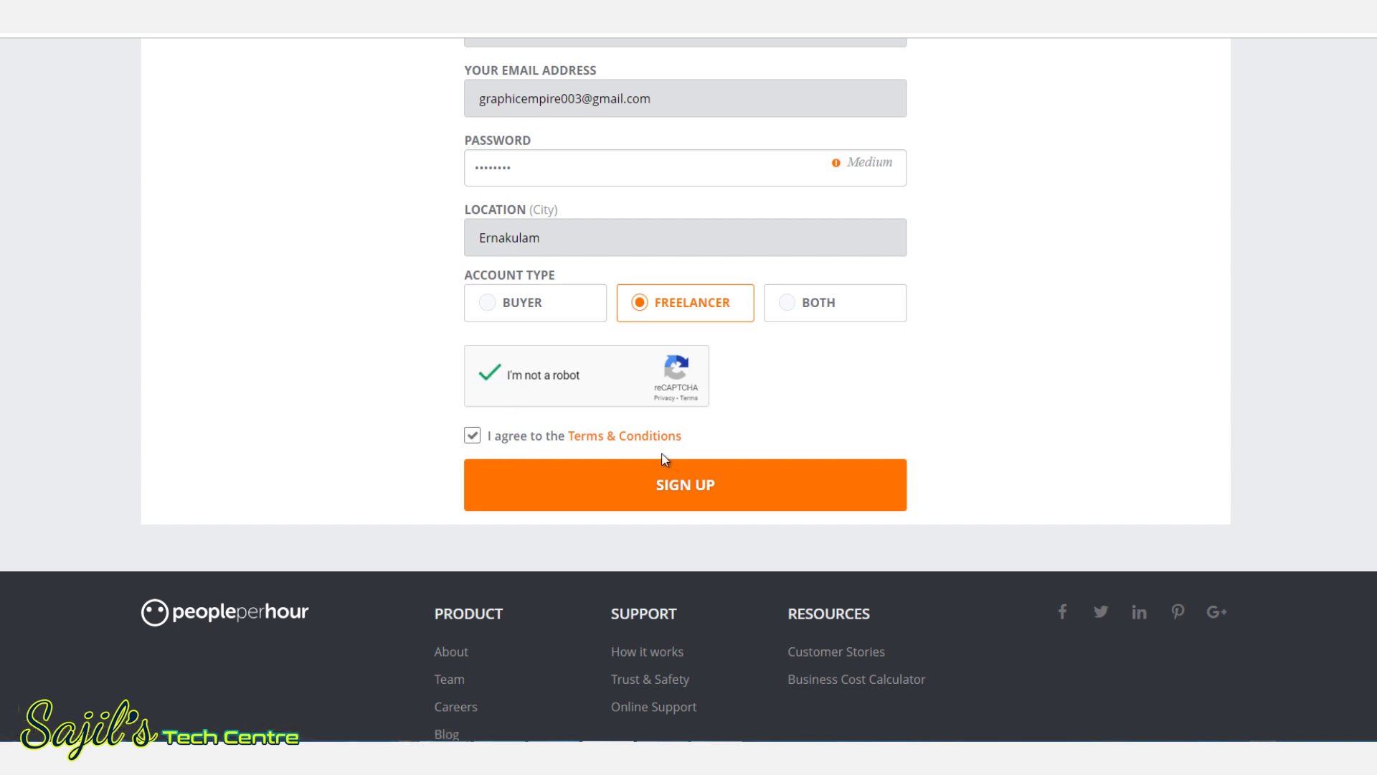
click(683, 483)
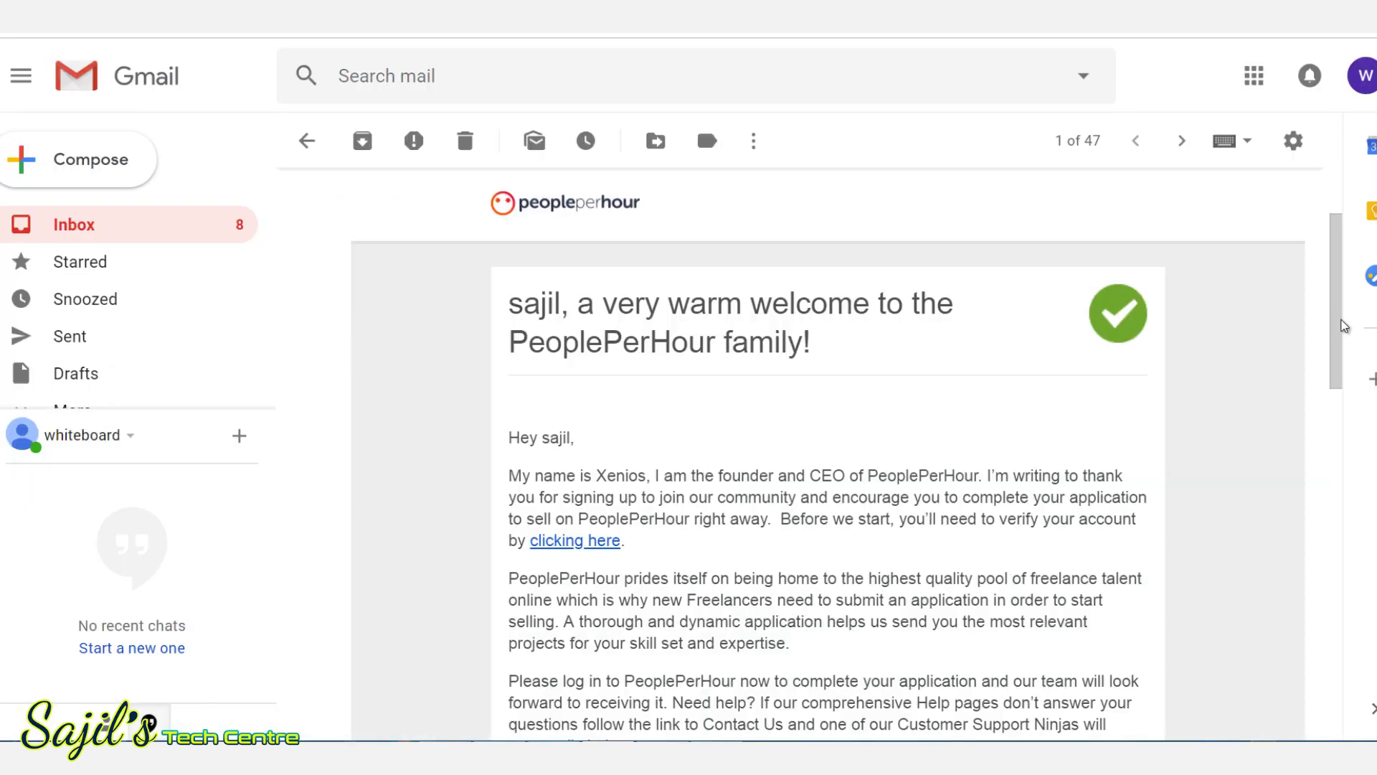
scroll(1336, 287, down, 6)
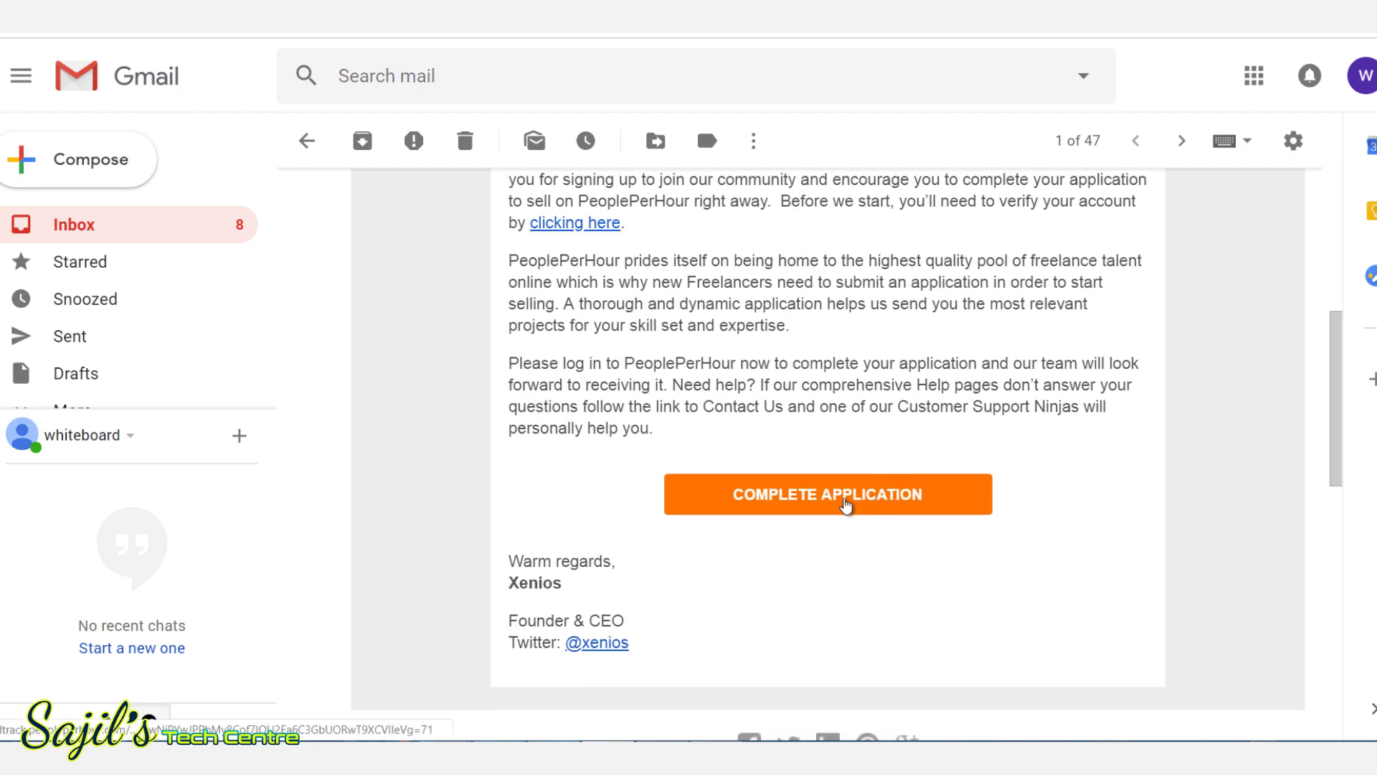
click(852, 502)
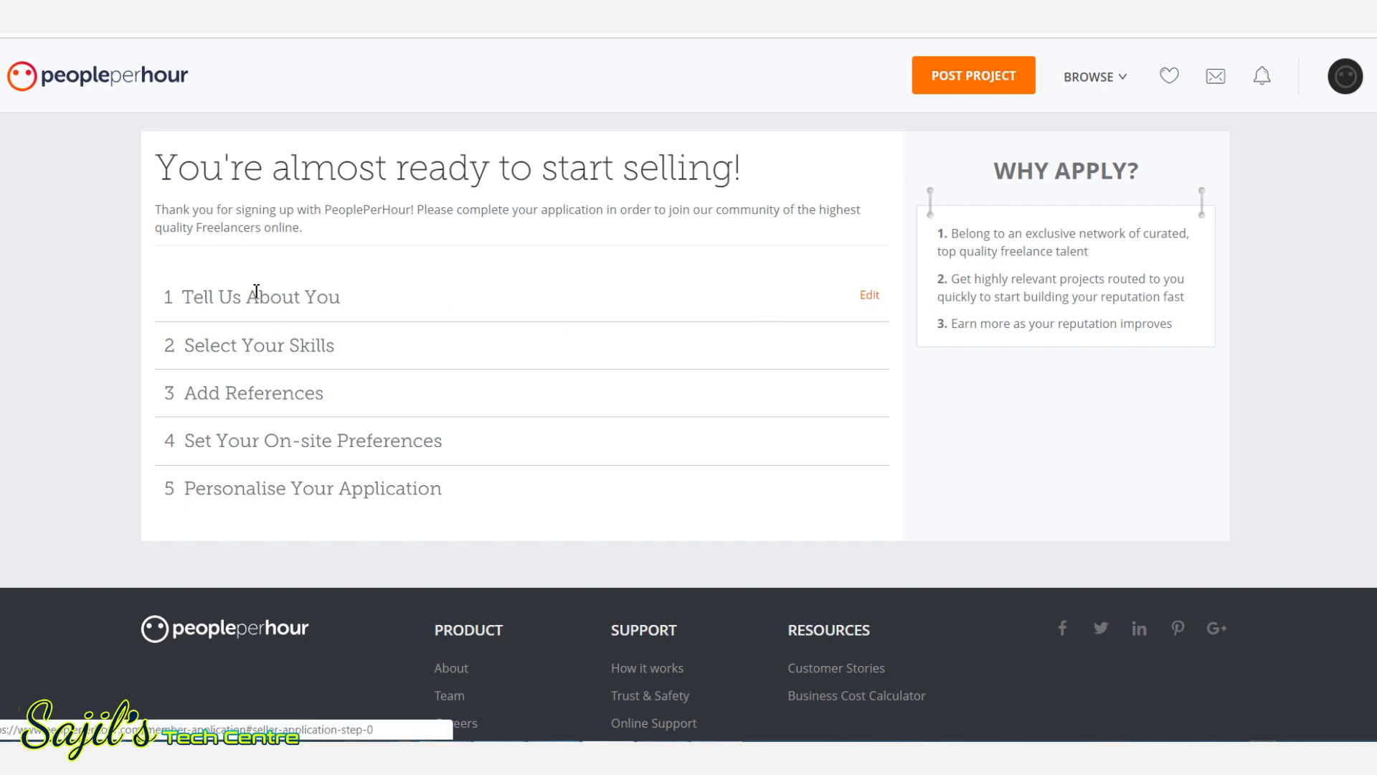
Fill the job title from the saved suggestion and change the hourly rate from £6 to £10.
click(870, 300)
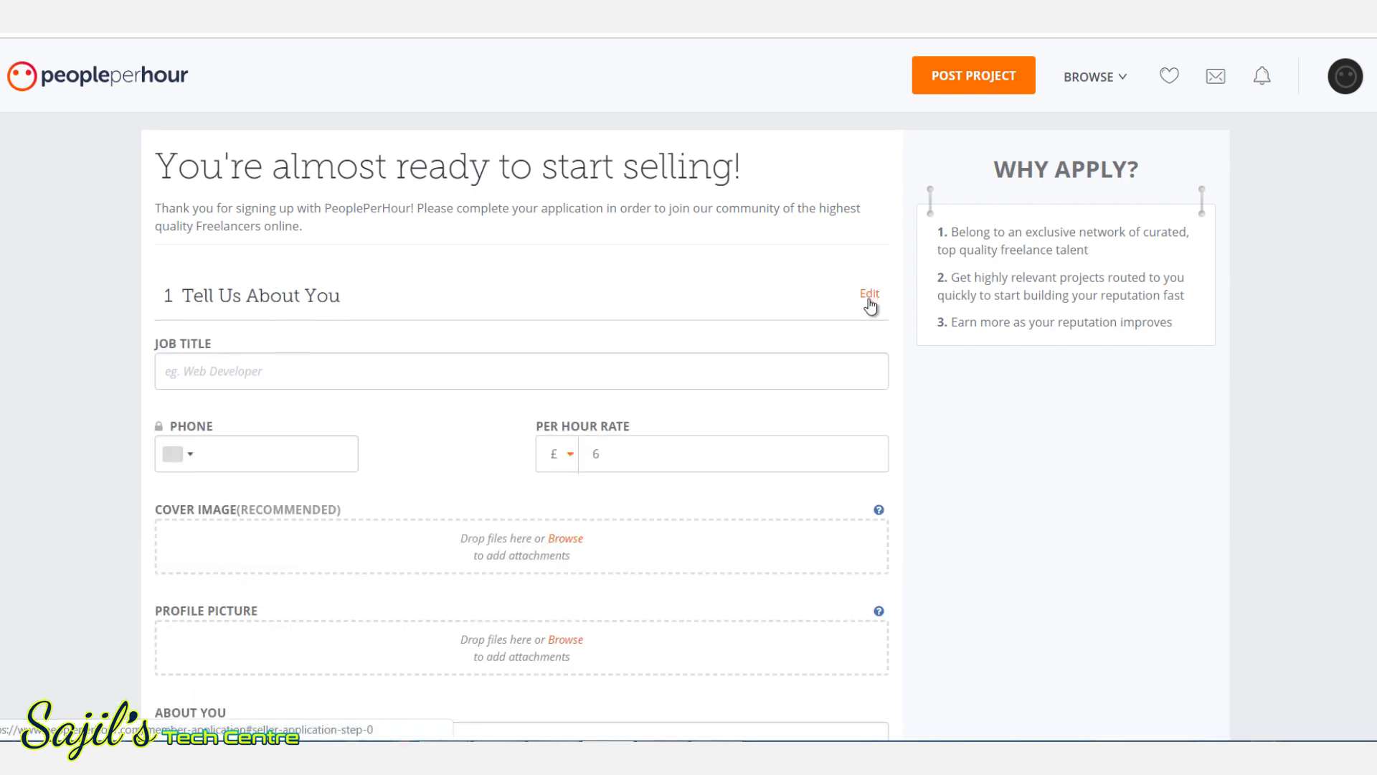
click(292, 230)
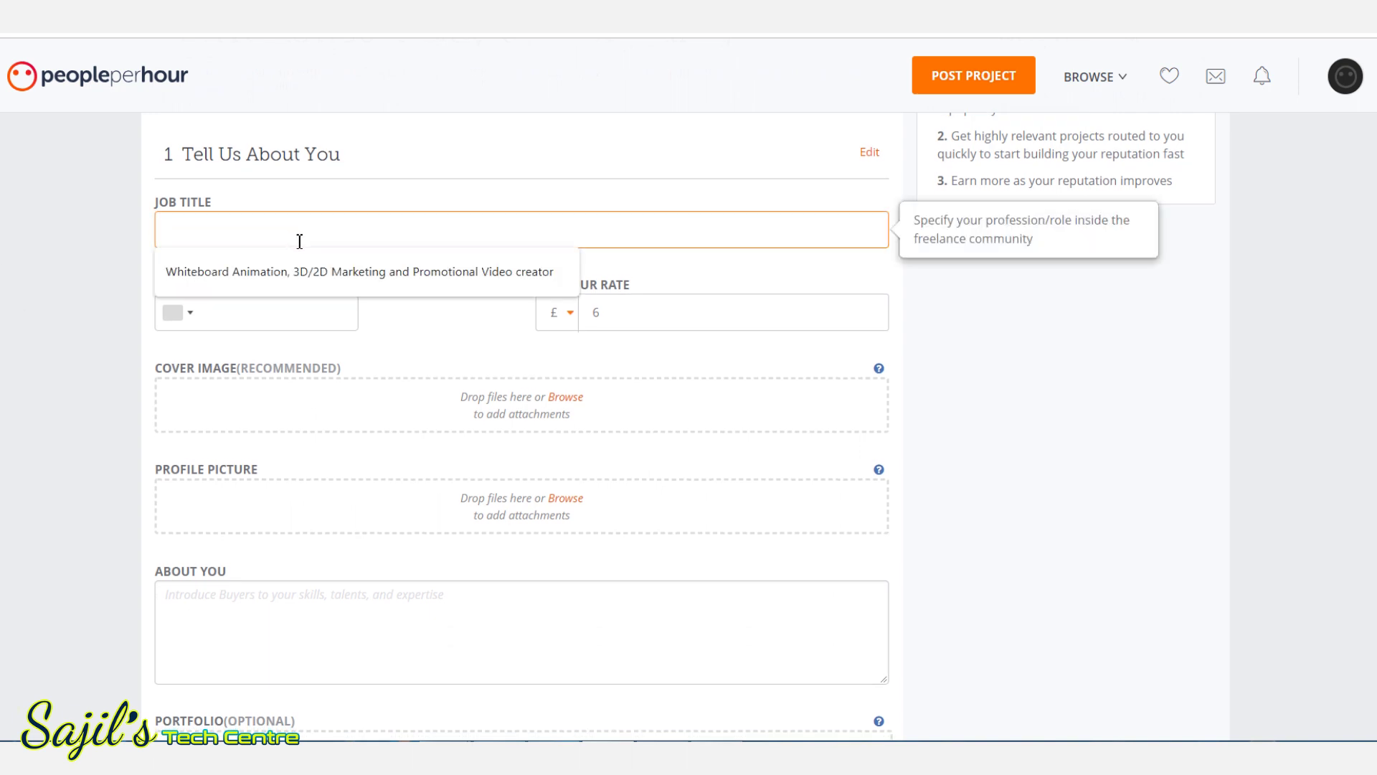
click(308, 273)
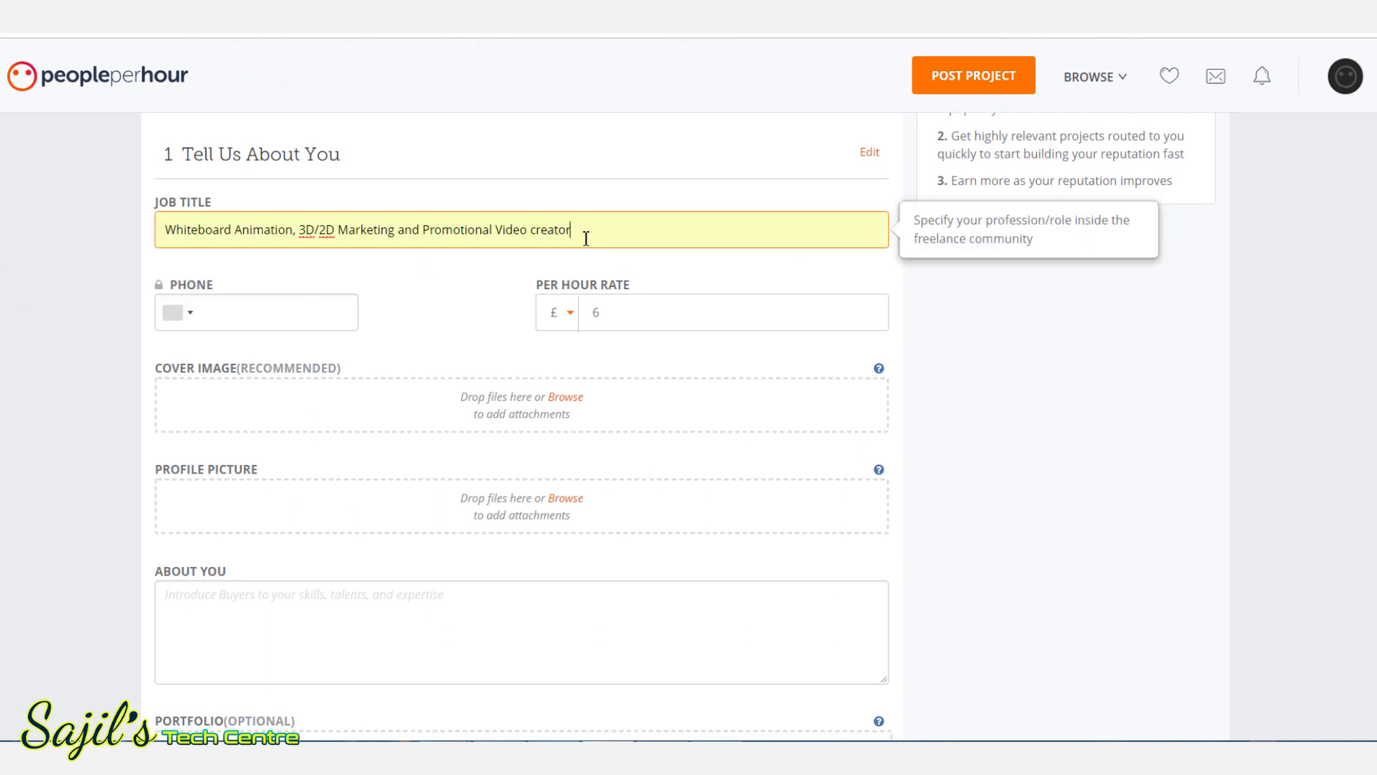
click(219, 310)
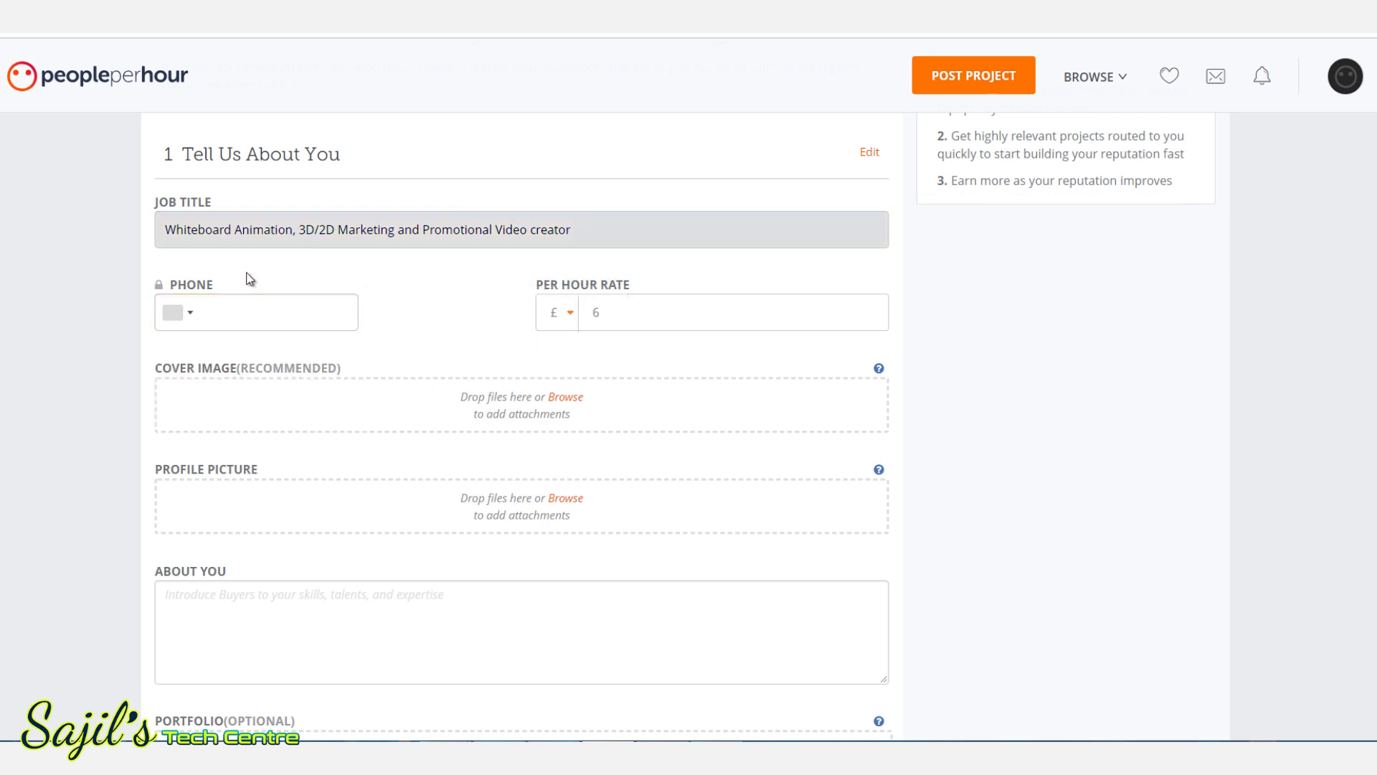
click(618, 310)
double_click(615, 317)
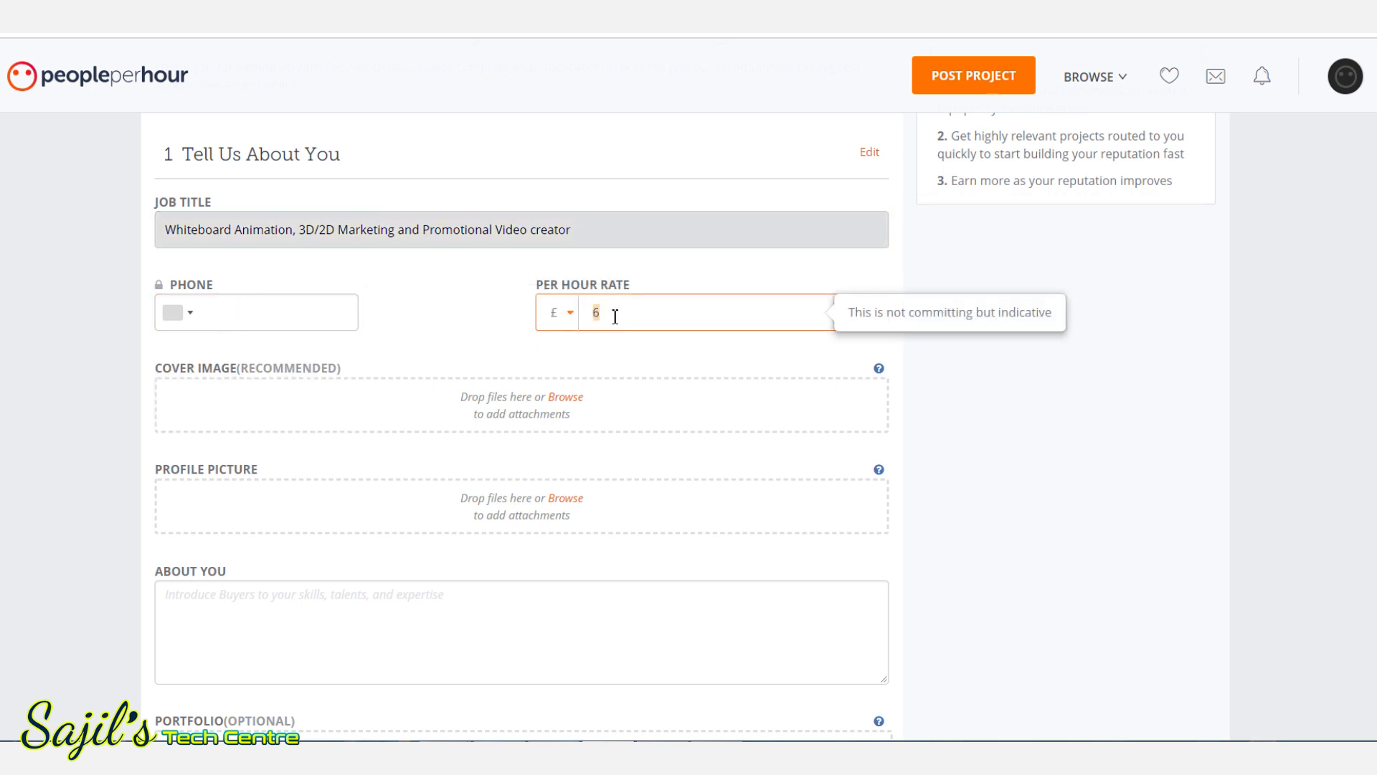
text(10)
scroll(564, 361, down, 2)
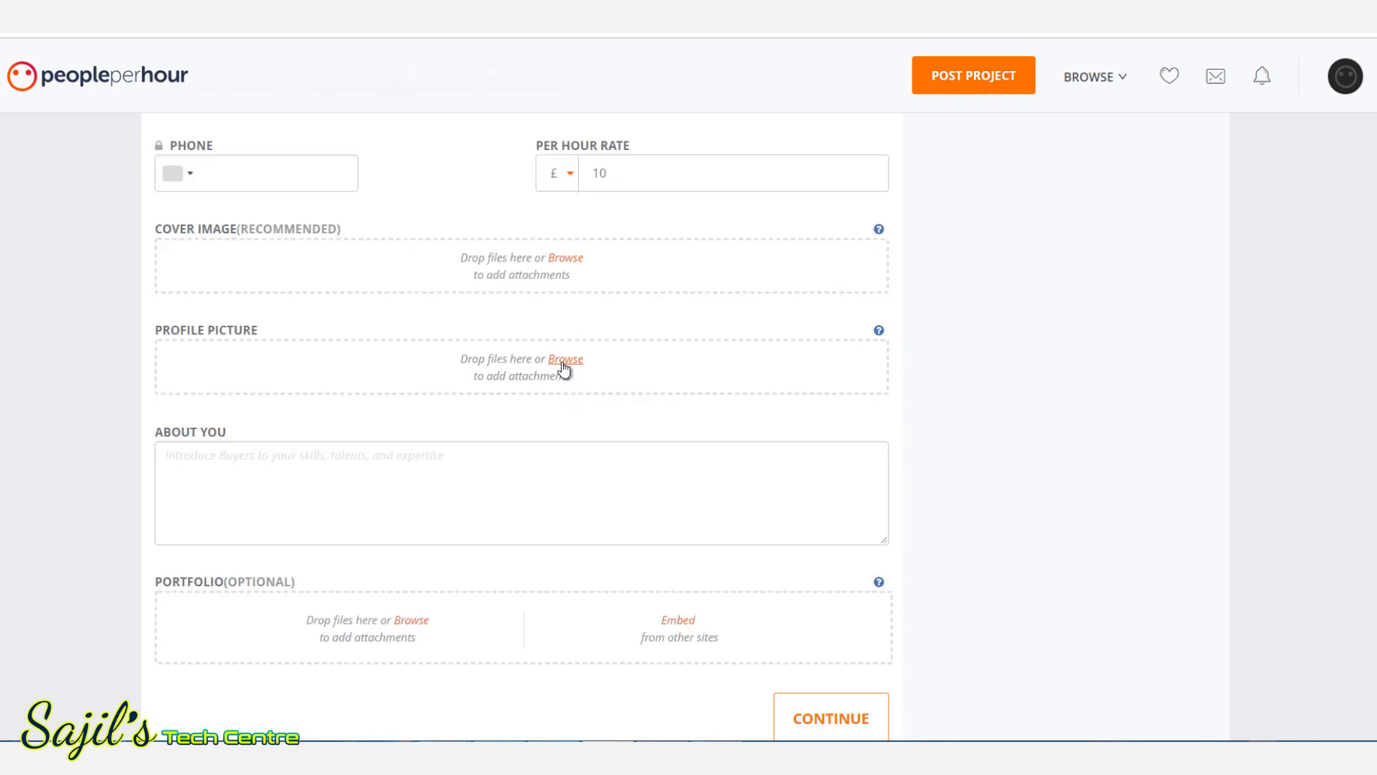
Upload a photo from the New Volume (G:) drive as the profile picture.
click(566, 269)
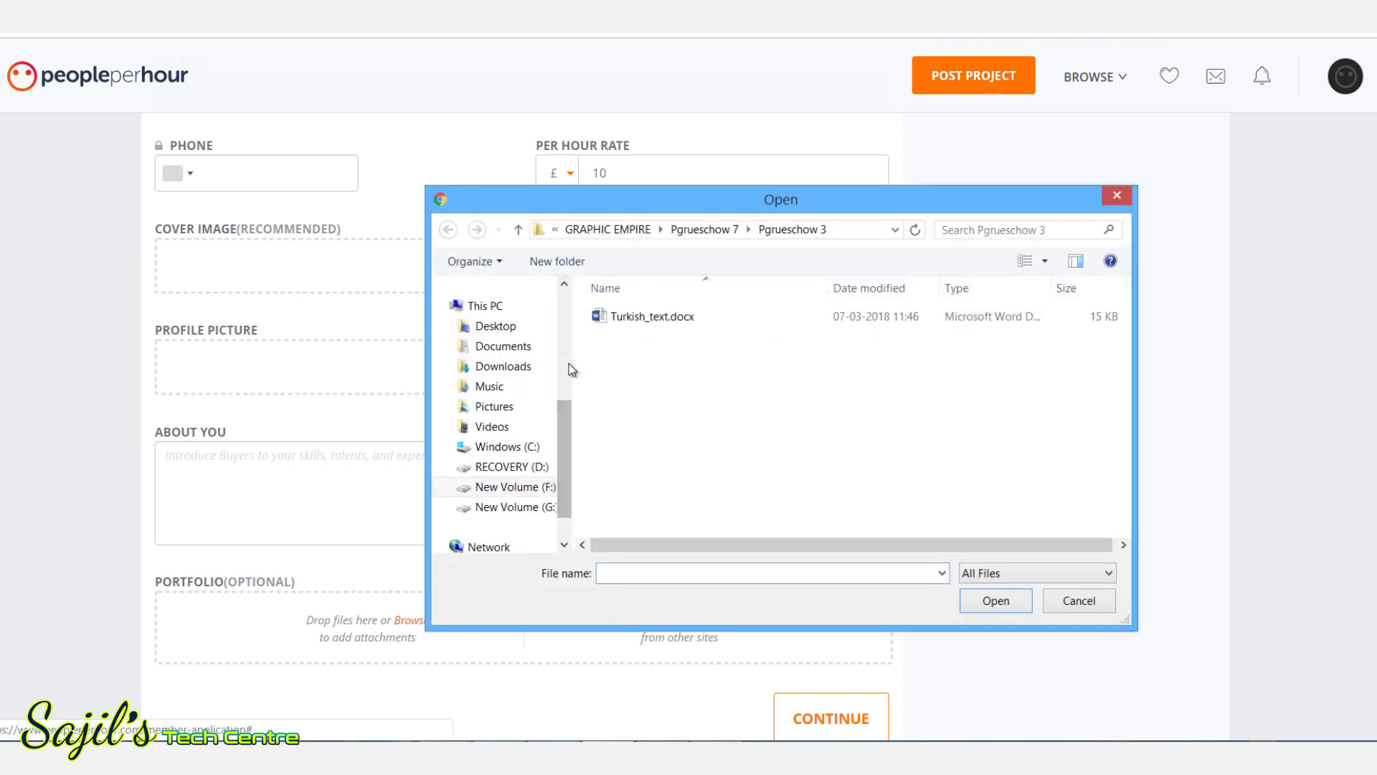
click(547, 507)
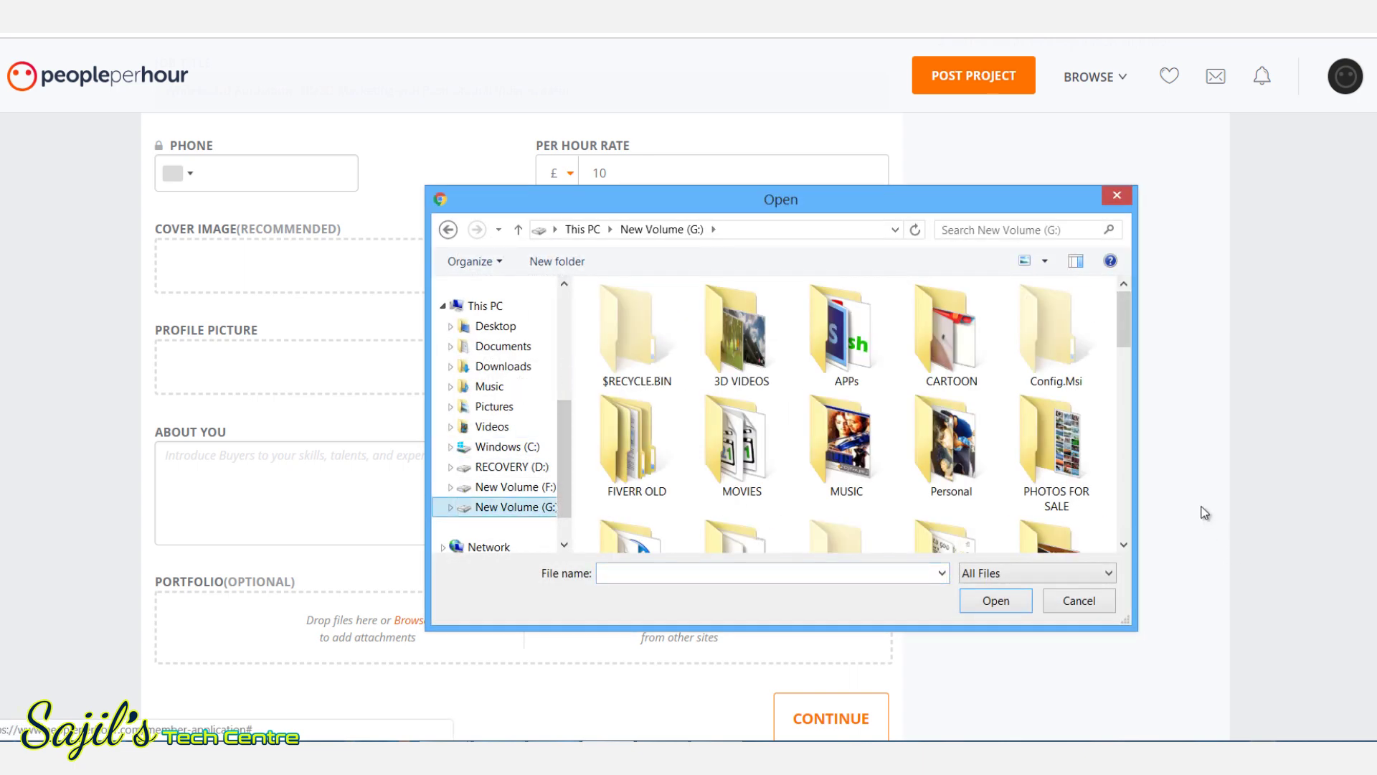
double_click(934, 412)
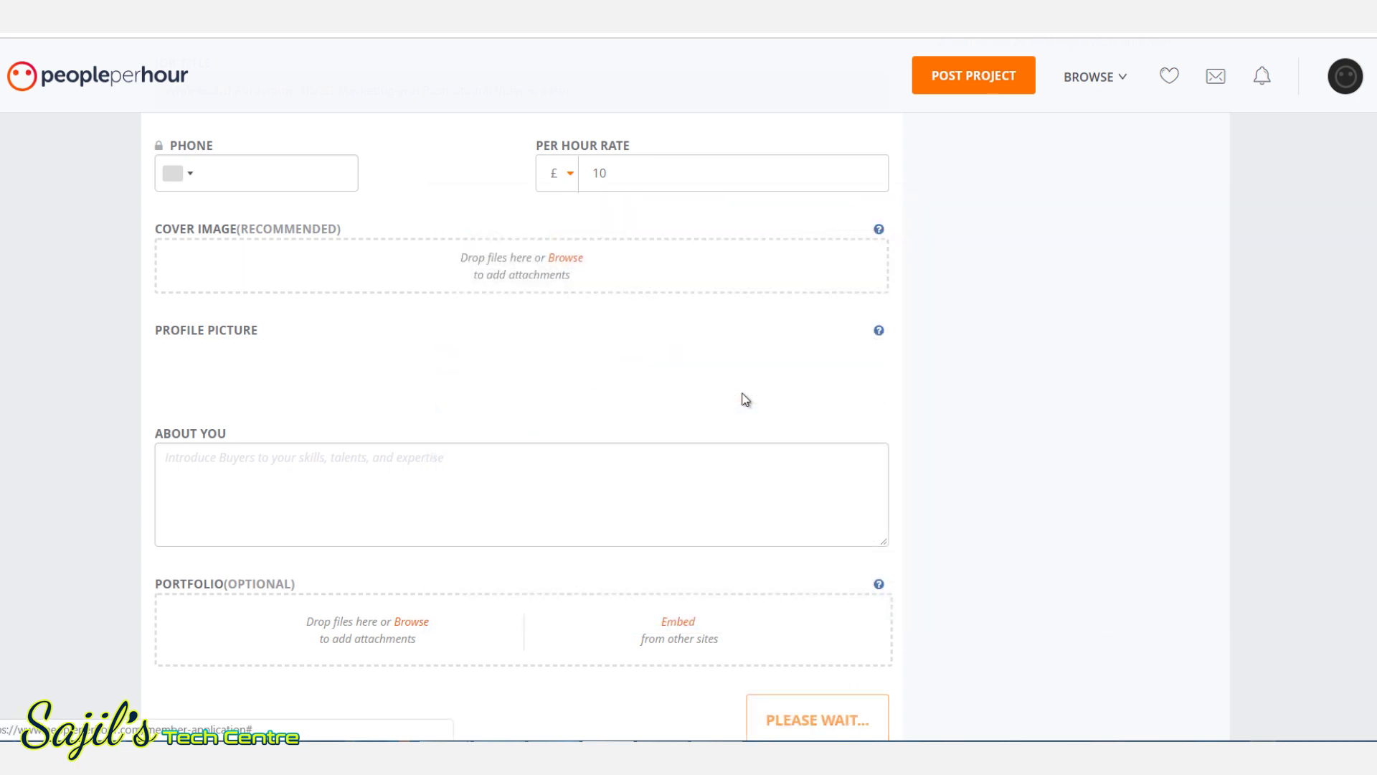
Paste the Graphic Empire company introduction into the About You field.
click(248, 492)
right_click(247, 490)
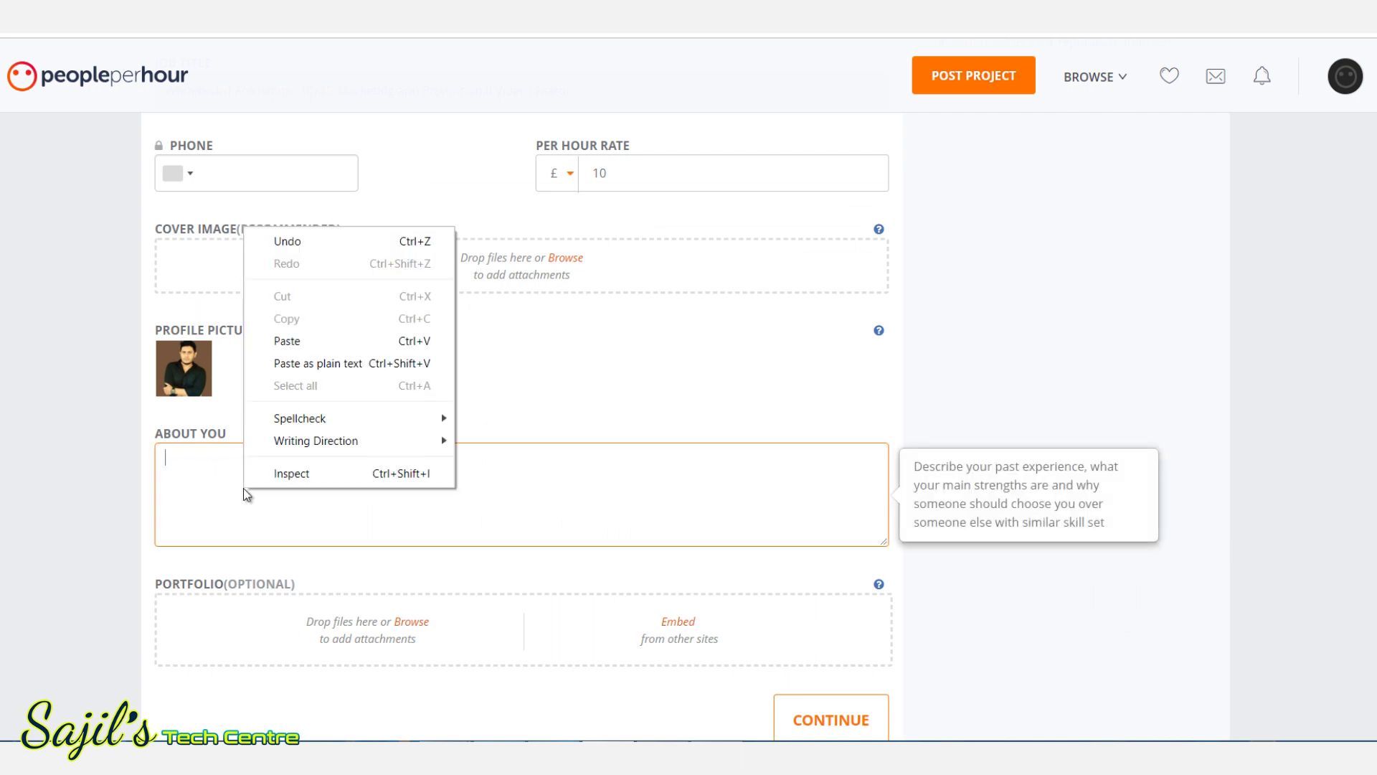
click(287, 339)
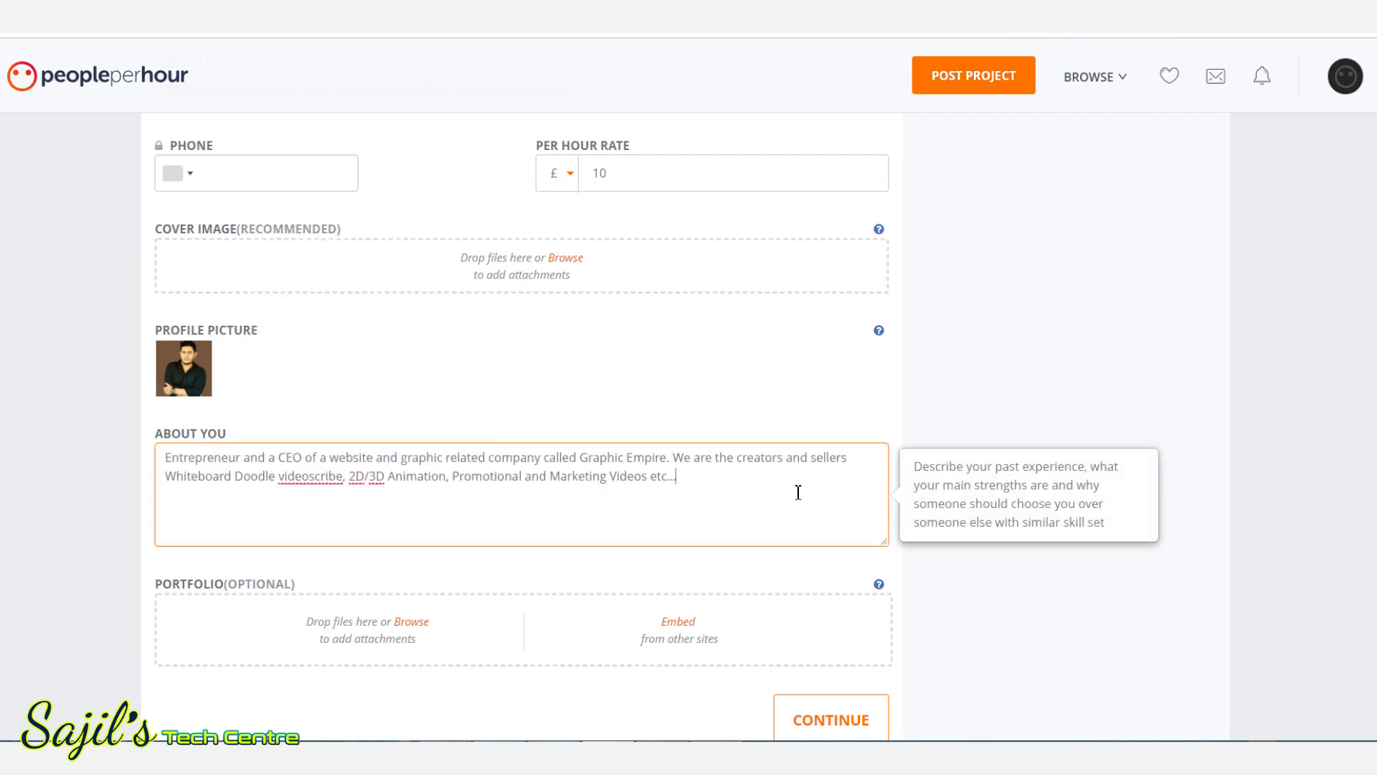
drag(798, 493, 76, 465)
click(1176, 408)
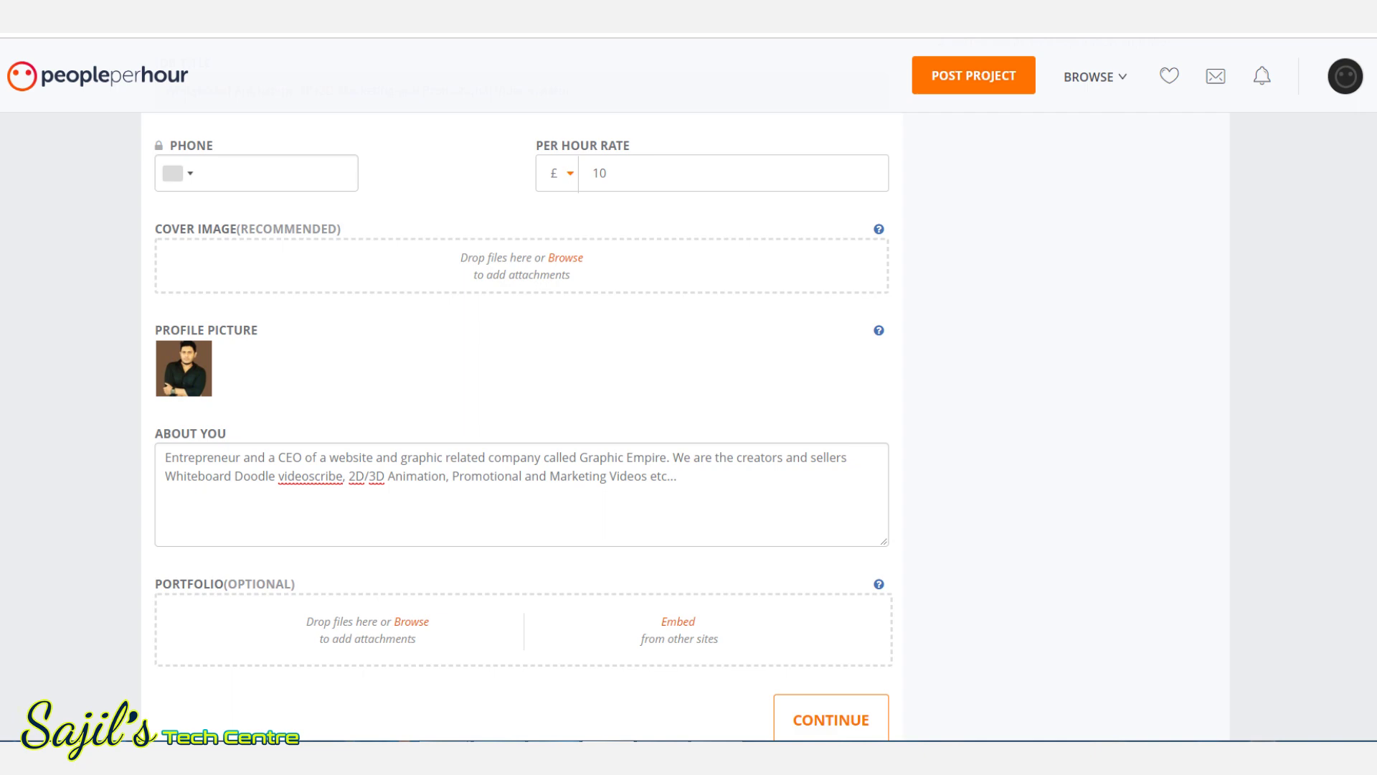
scroll(411, 430, down, 5)
click(412, 279)
key(Escape)
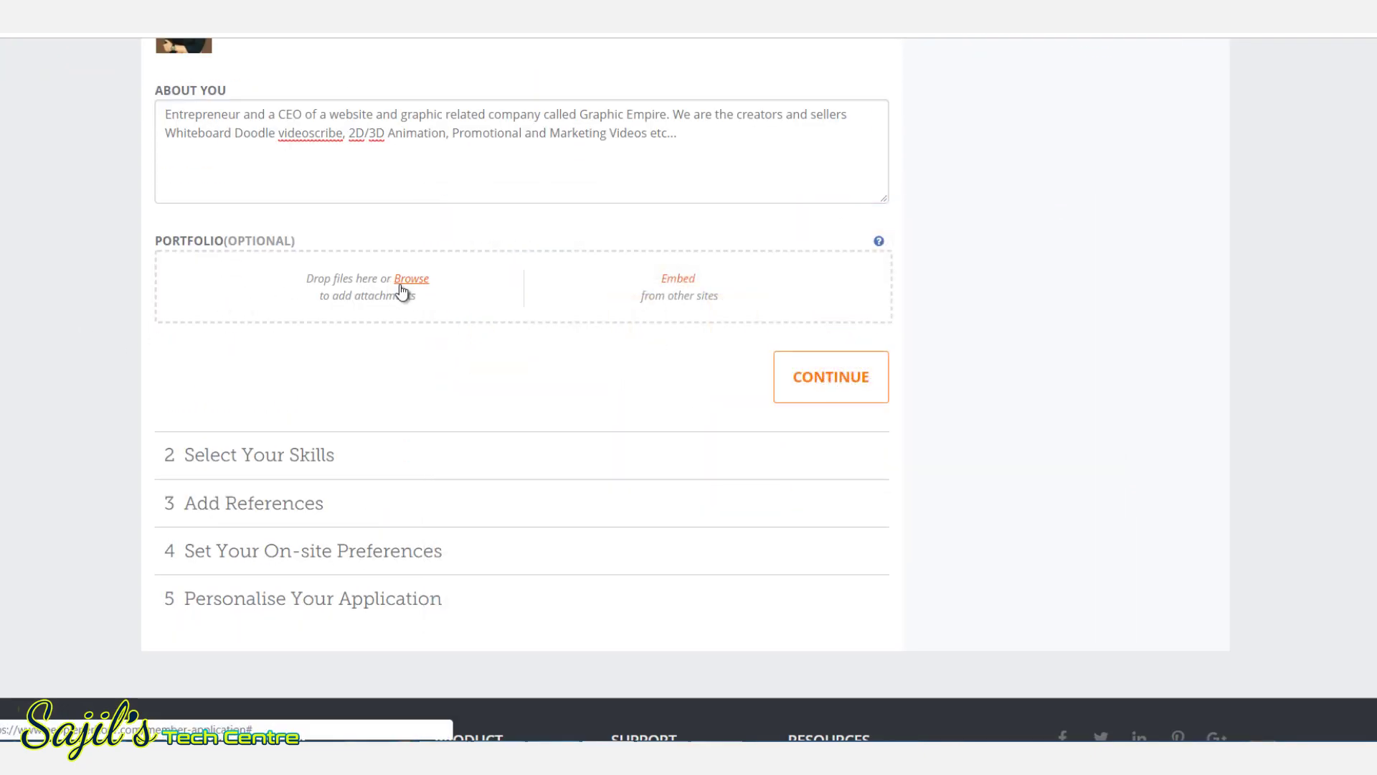
Choose YouTube as the embed source and copy the RFzELRZtA4Q video link from Notepad.
click(681, 280)
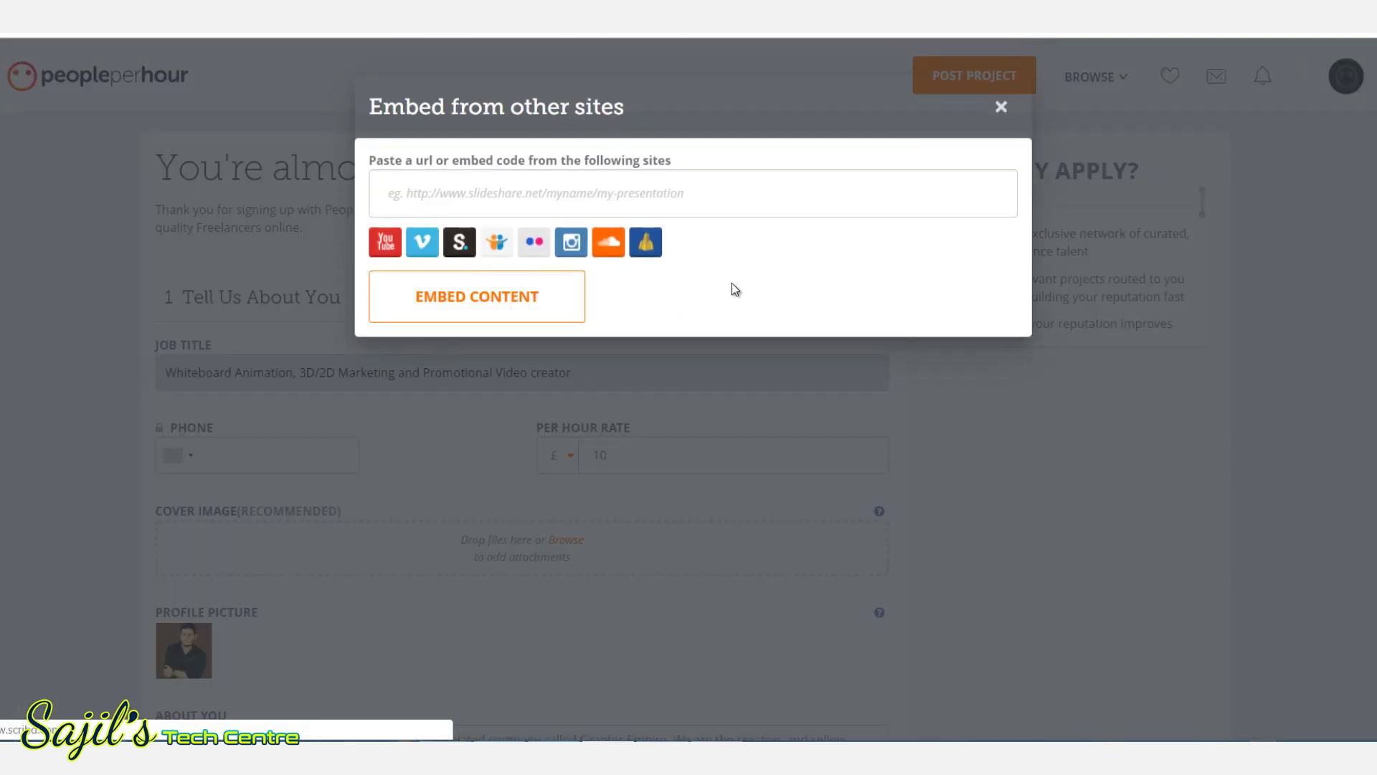
click(387, 248)
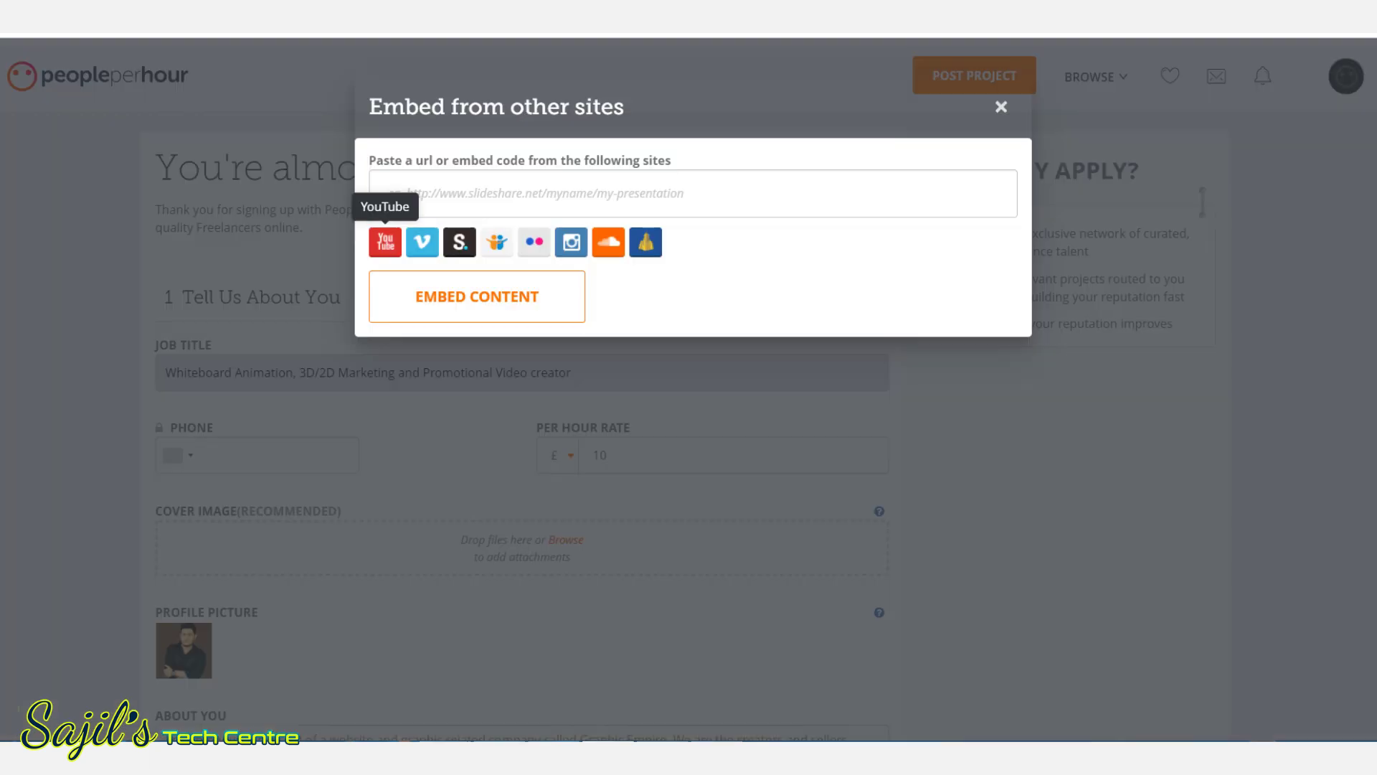
click(490, 190)
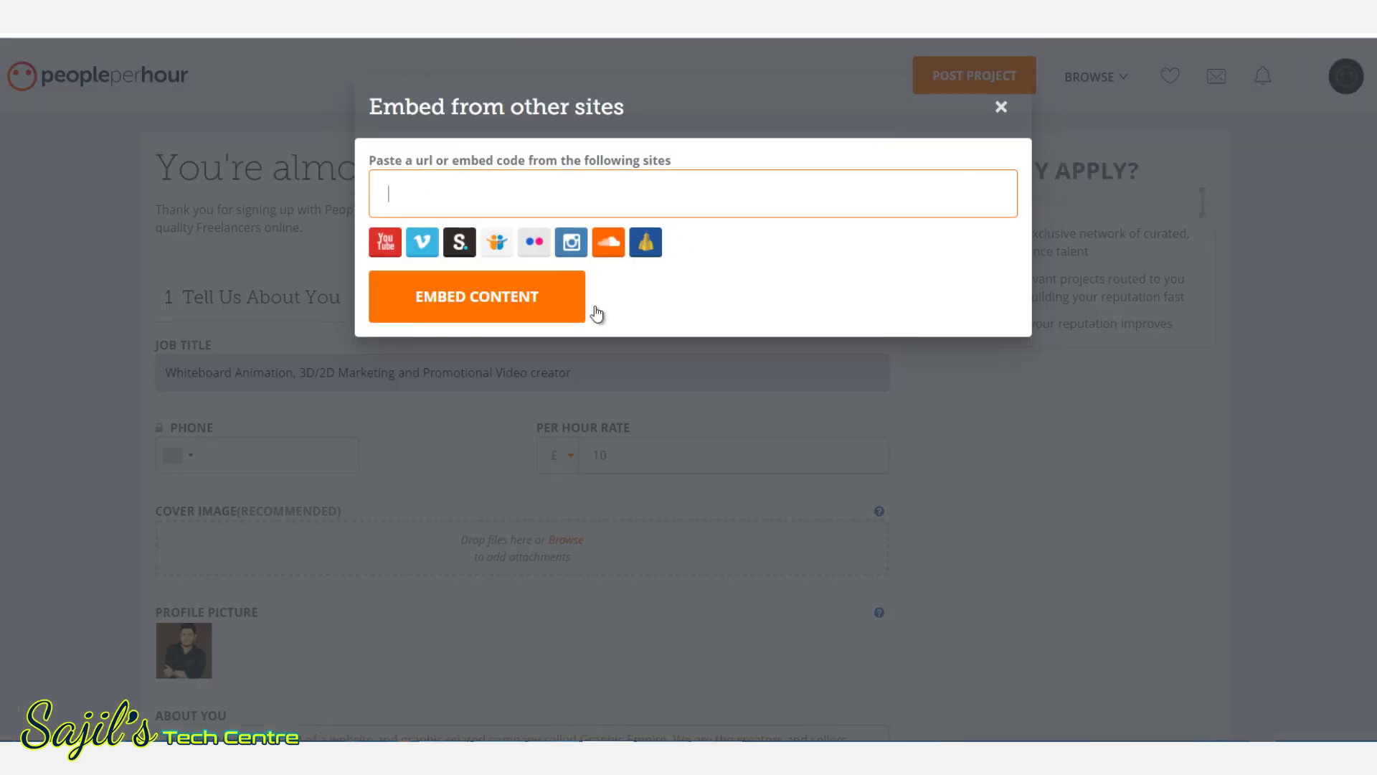
key(alt+Tab)
mouse_move(1285, 140)
mouse_down()
mouse_move(1284, 152)
mouse_move(1283, 133)
mouse_up()
drag(603, 285, 392, 286)
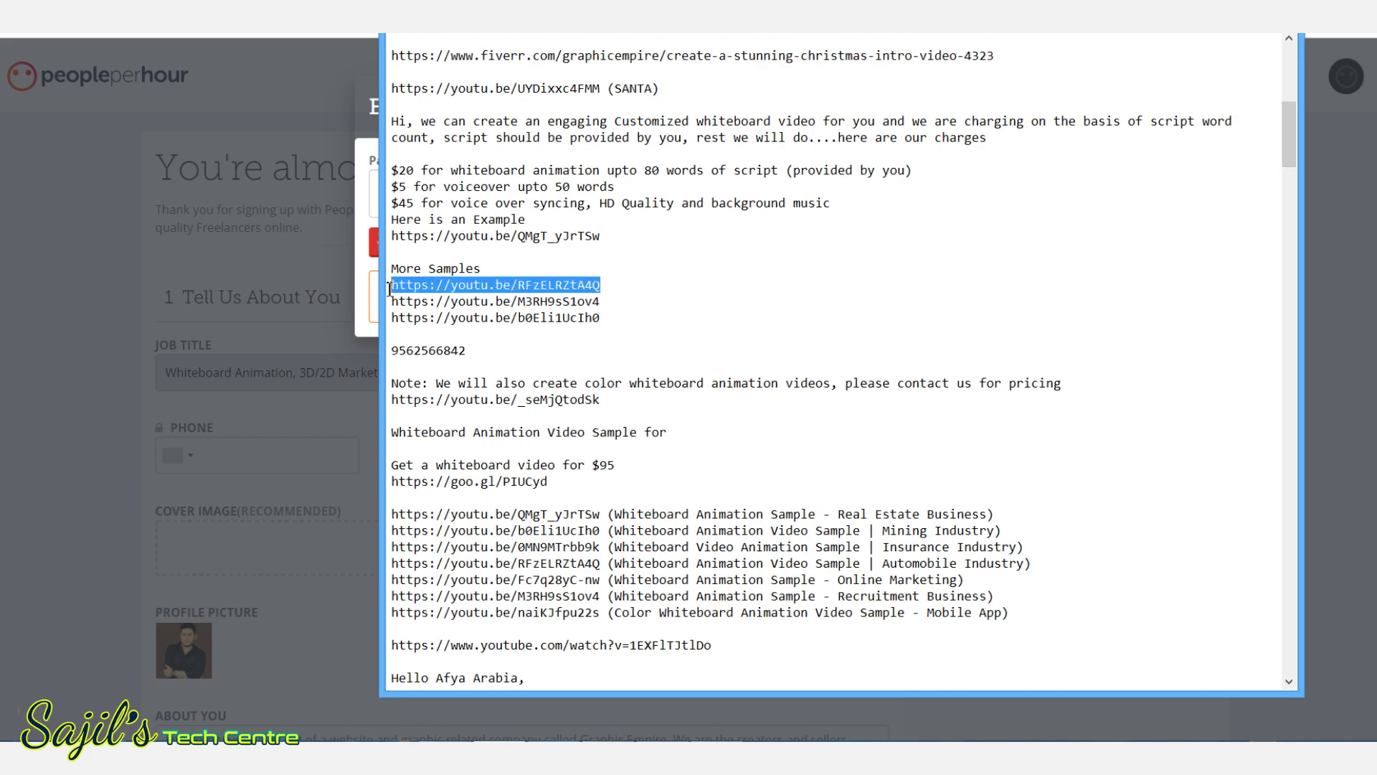
right_click(406, 285)
click(452, 337)
Paste the link into the embed URL field and embed the whiteboard animation video.
key(alt+Tab)
click(454, 193)
right_click(454, 192)
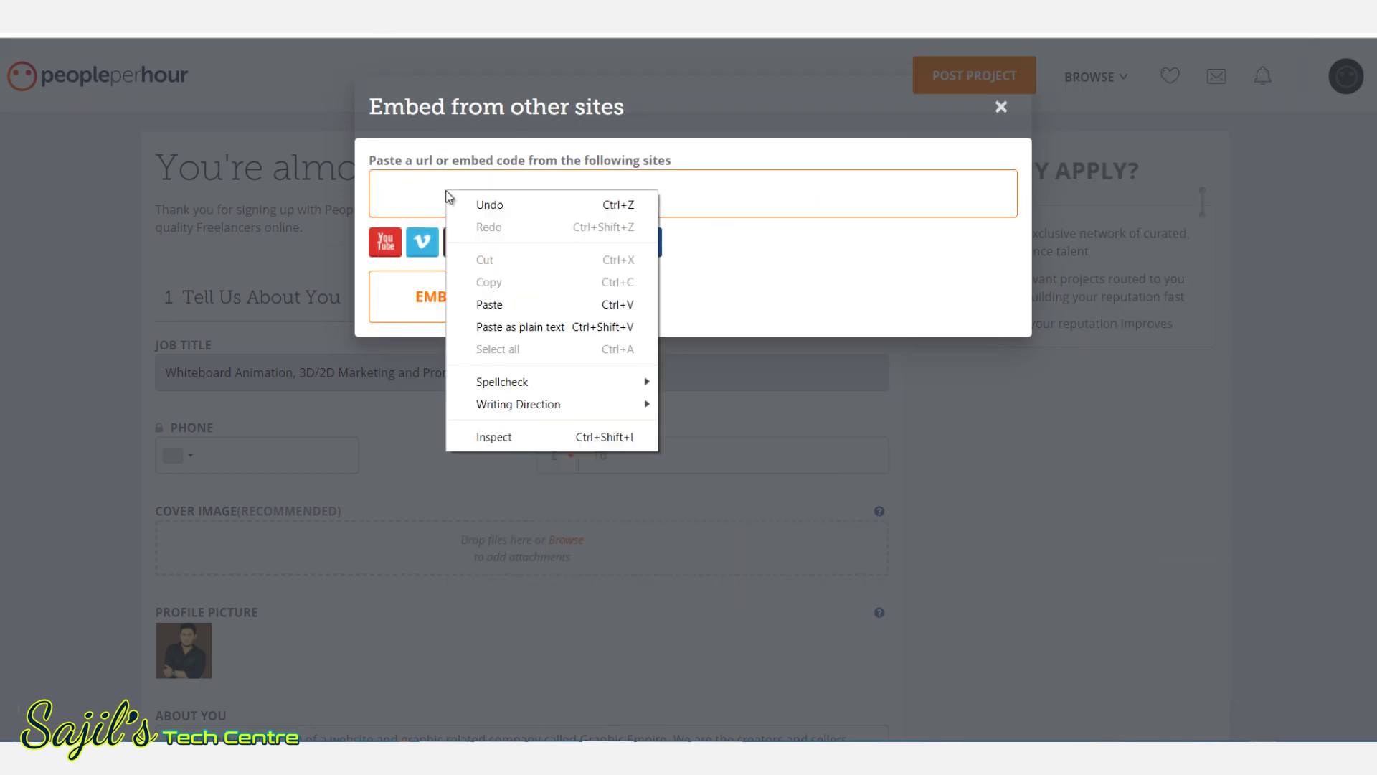
click(510, 304)
click(462, 300)
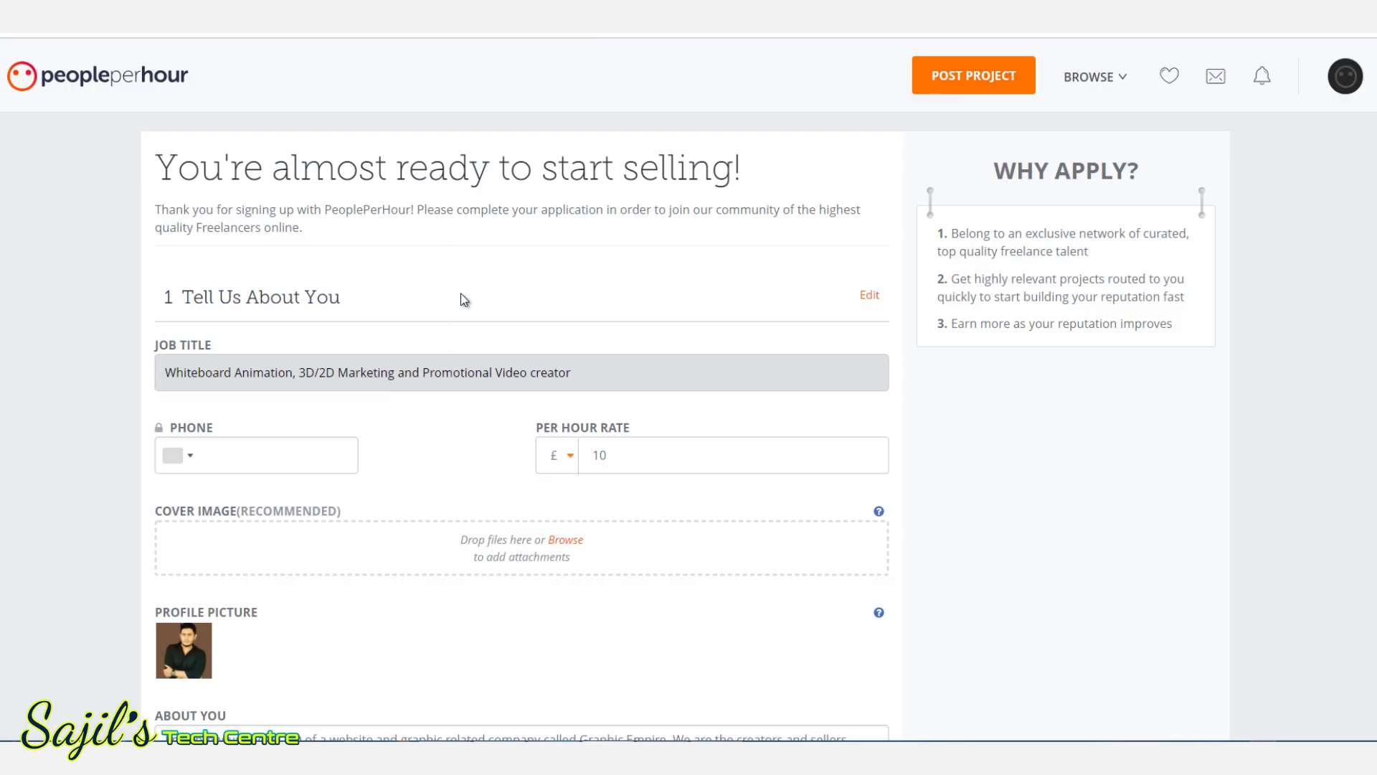
scroll(460, 300, down, 8)
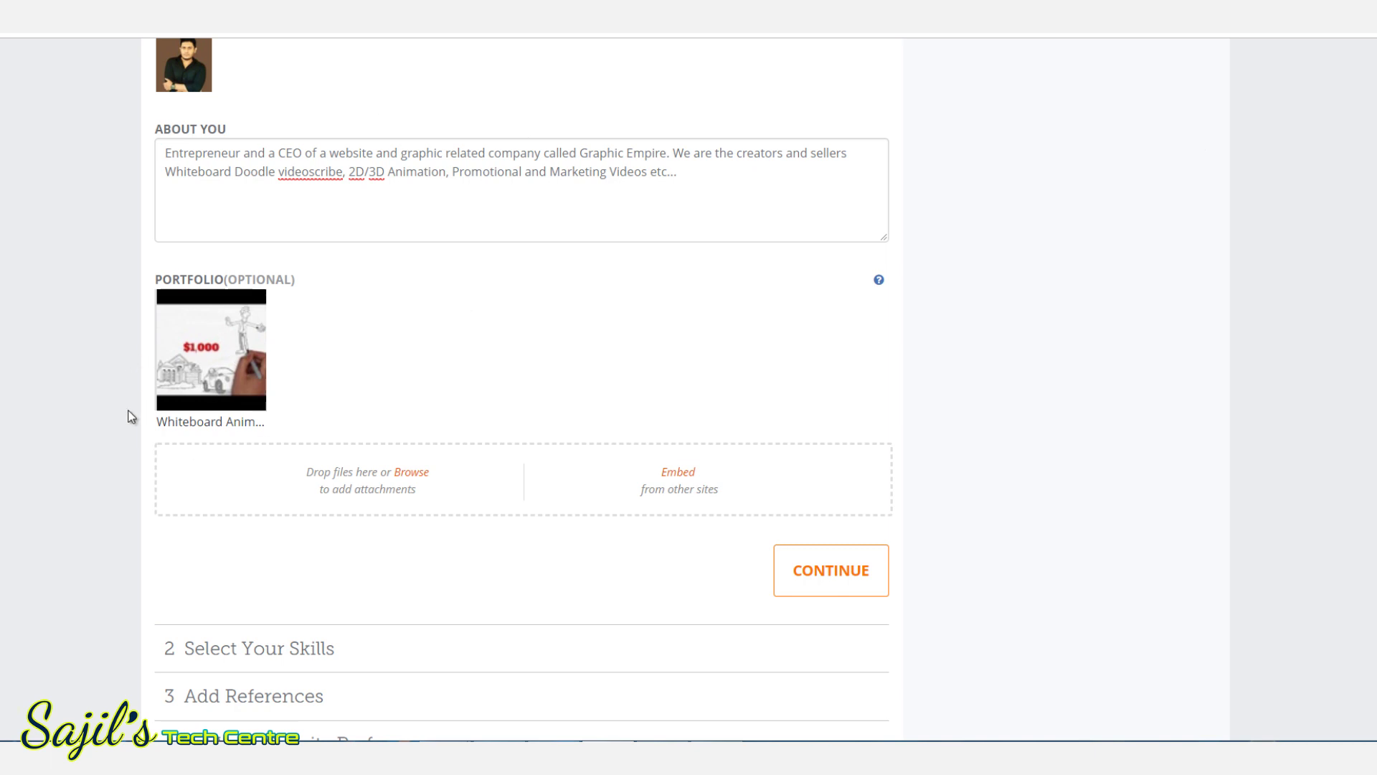
mouse_move(222, 400)
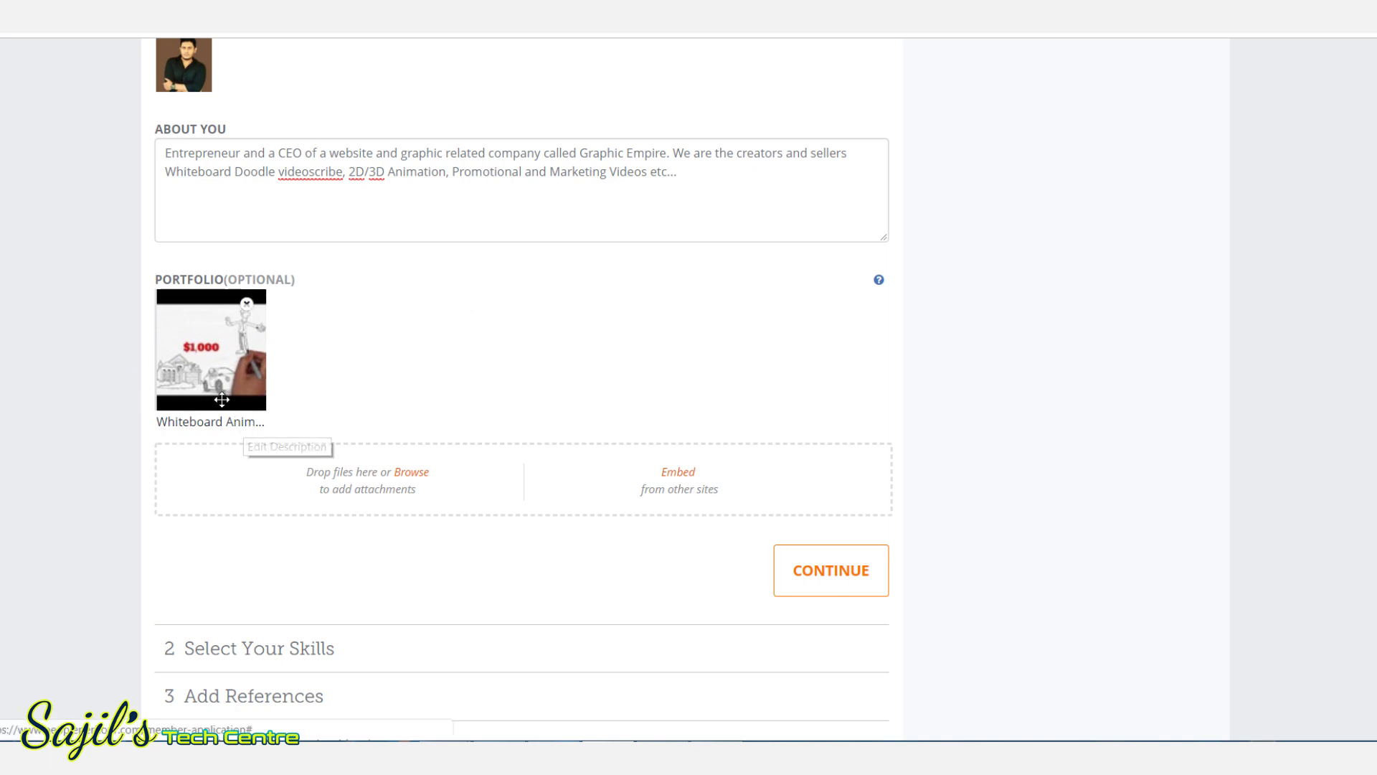
scroll(334, 469, down, 3)
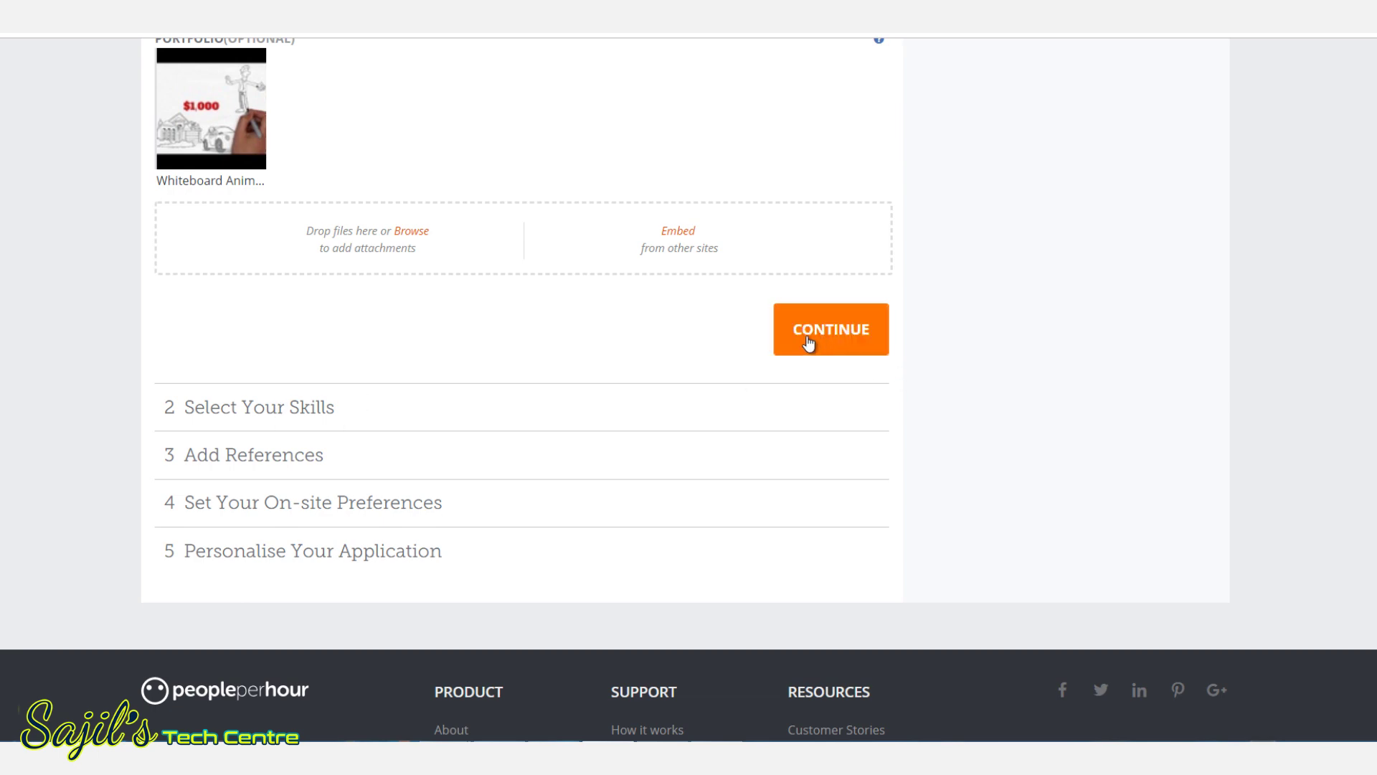
scroll(808, 344, up, 3)
Save step 1 and add video production and video animation as top skills.
click(831, 594)
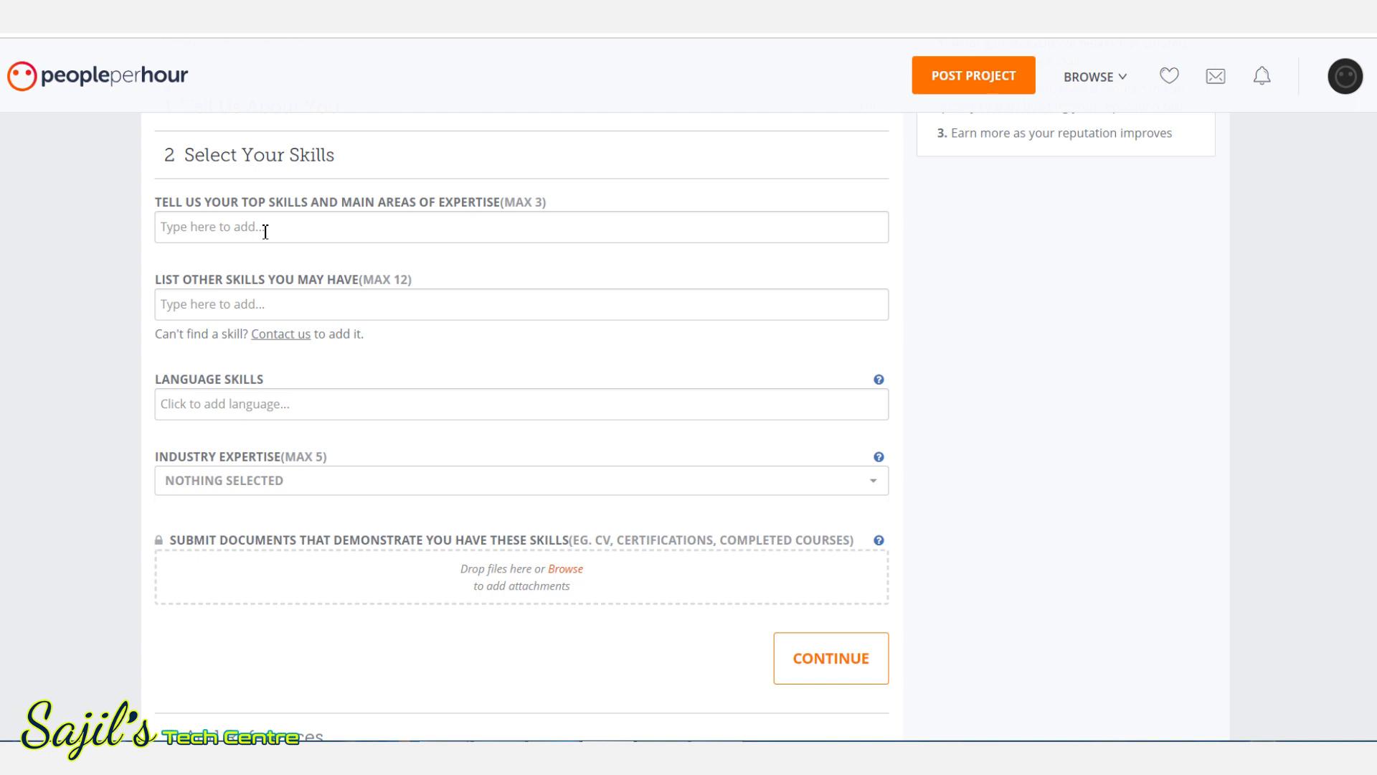
click(283, 227)
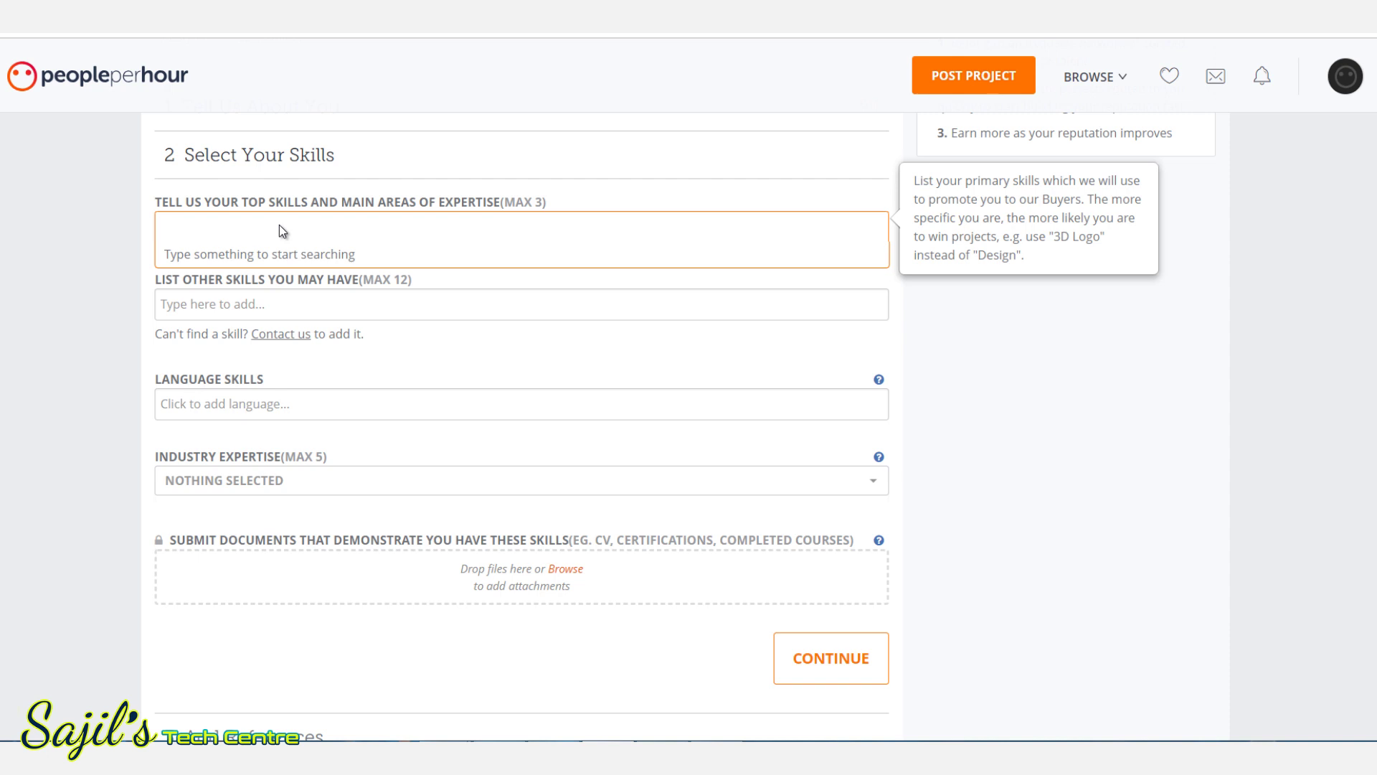
text(Animation,)
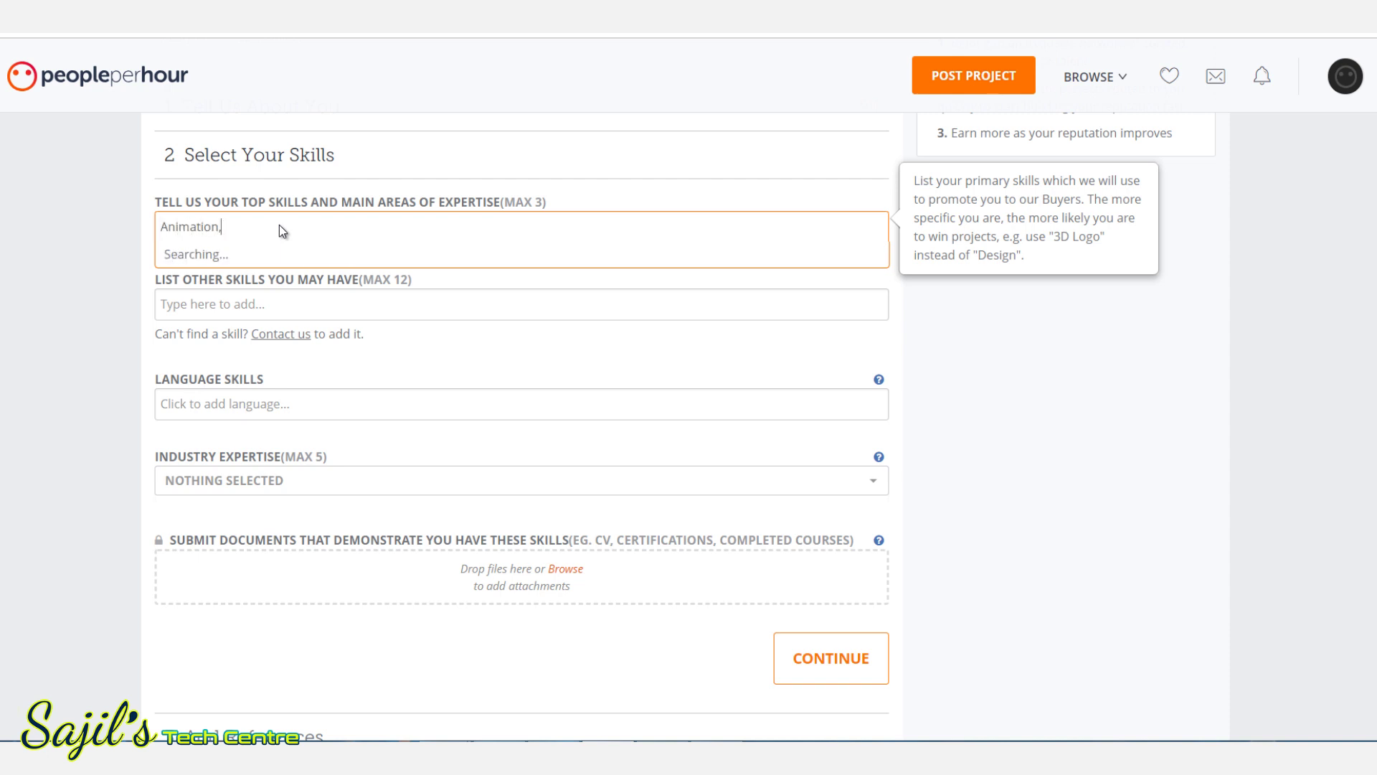
key(BackSpace)
text(Video)
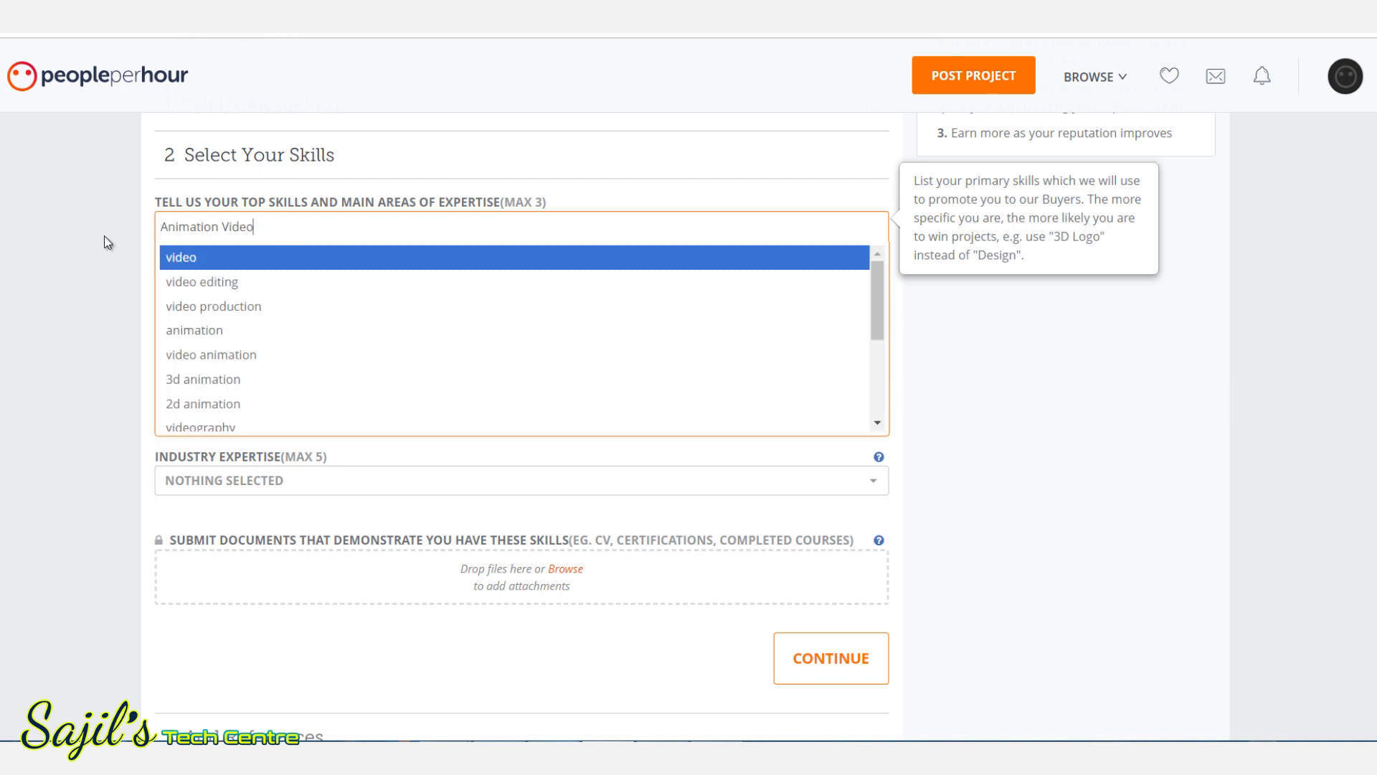
click(259, 306)
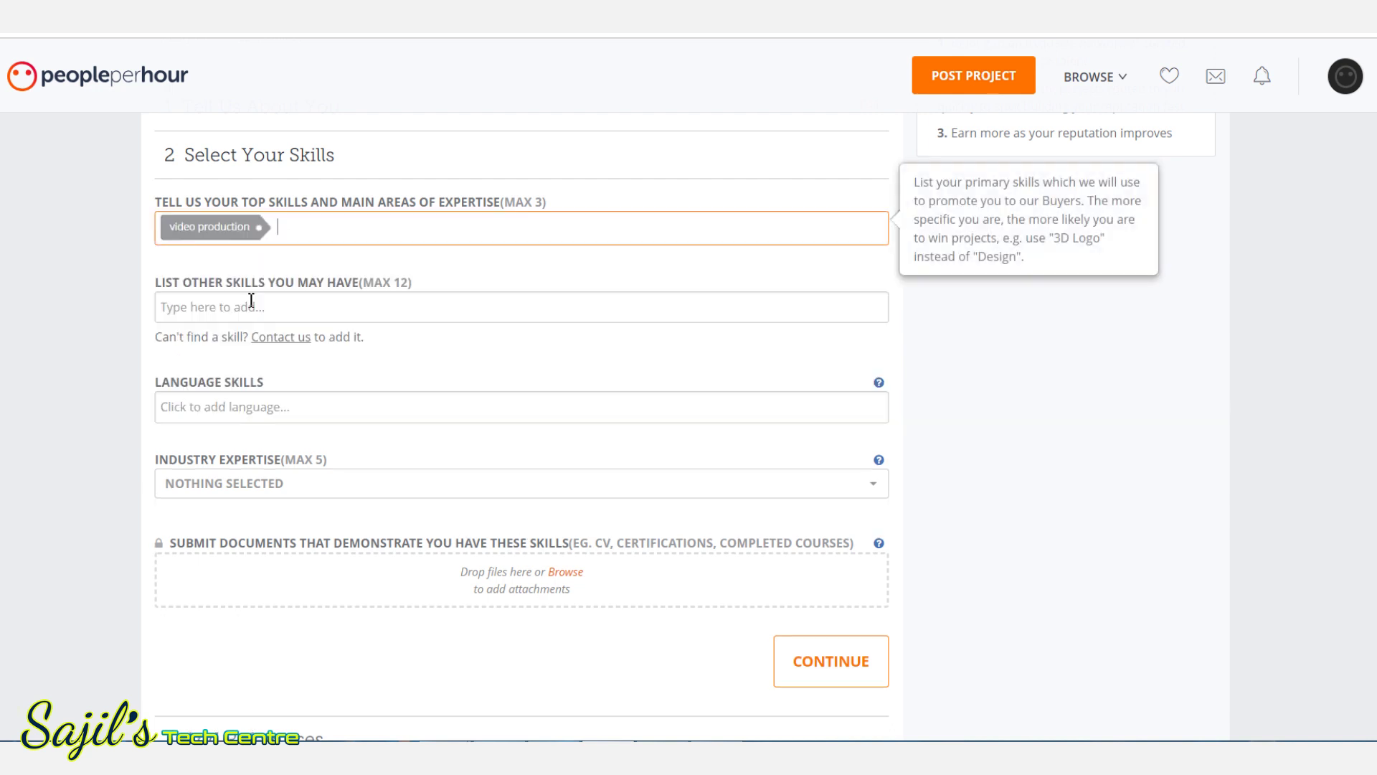
click(313, 241)
text(animation)
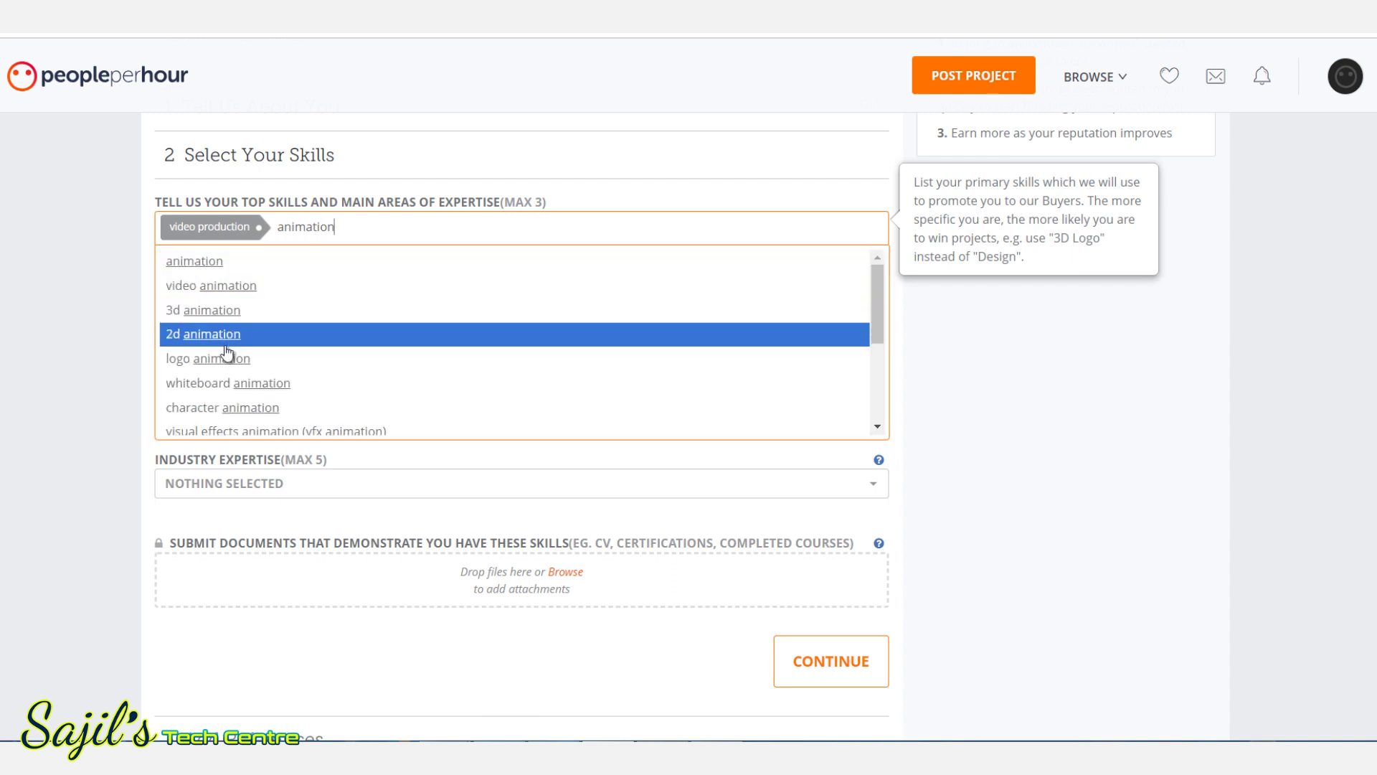
click(241, 287)
Add English, Malayalam, Hindi, Tamil and Arabic as language skills.
click(457, 229)
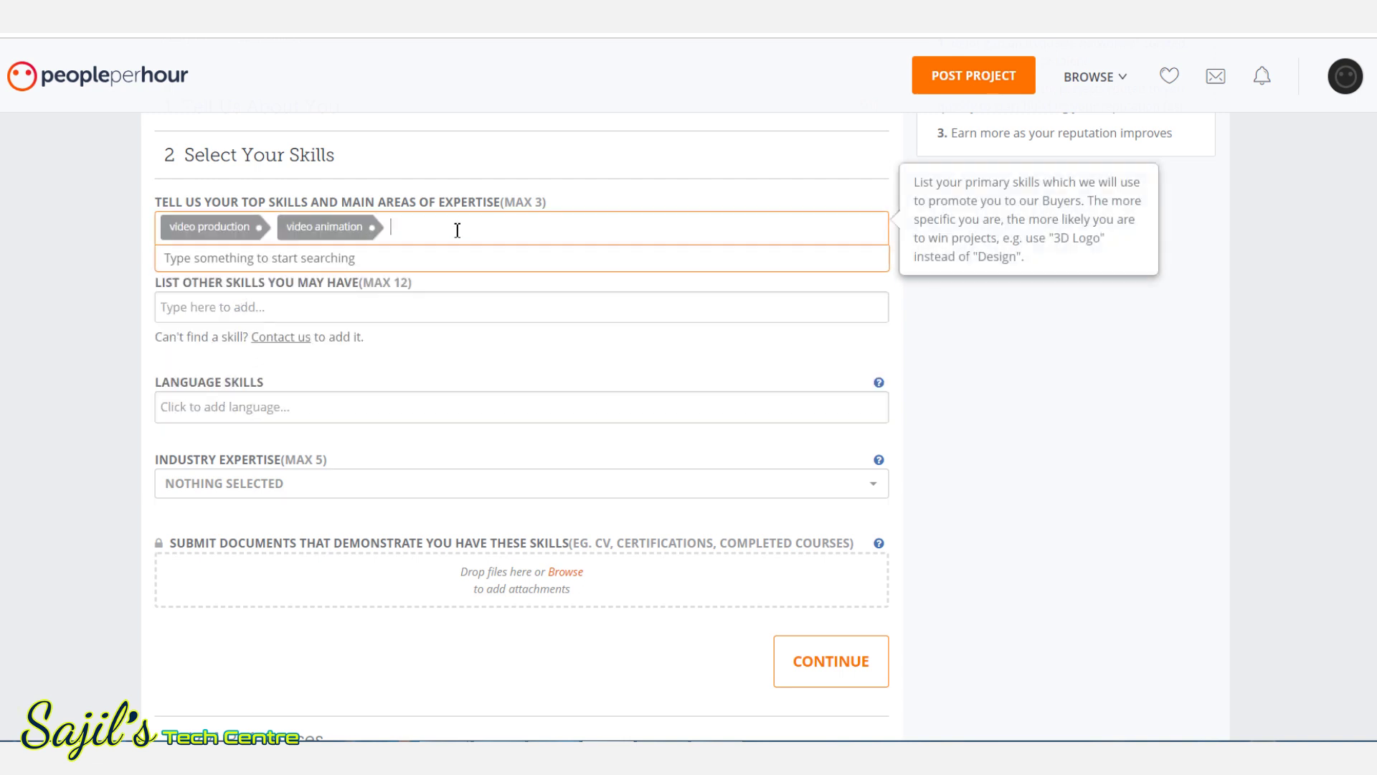
click(1074, 399)
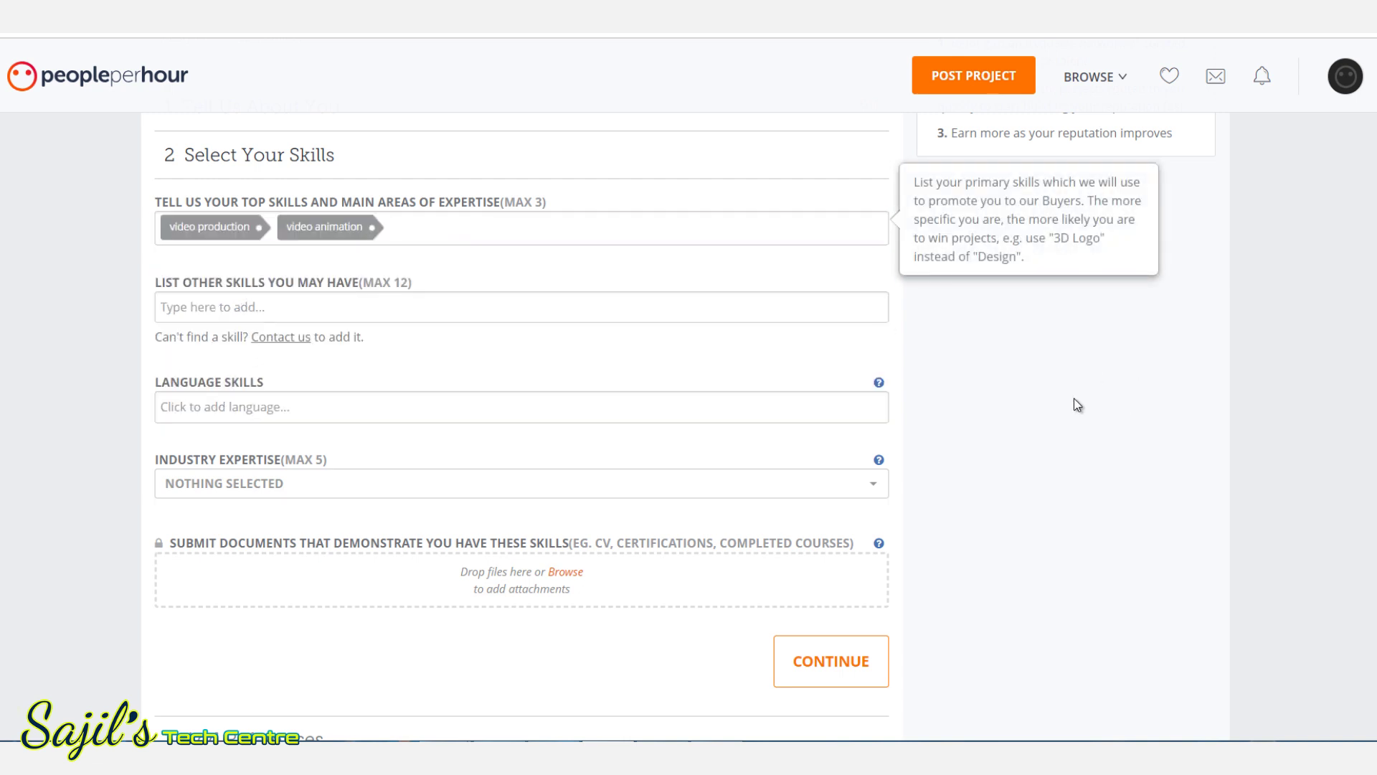
click(276, 312)
click(101, 333)
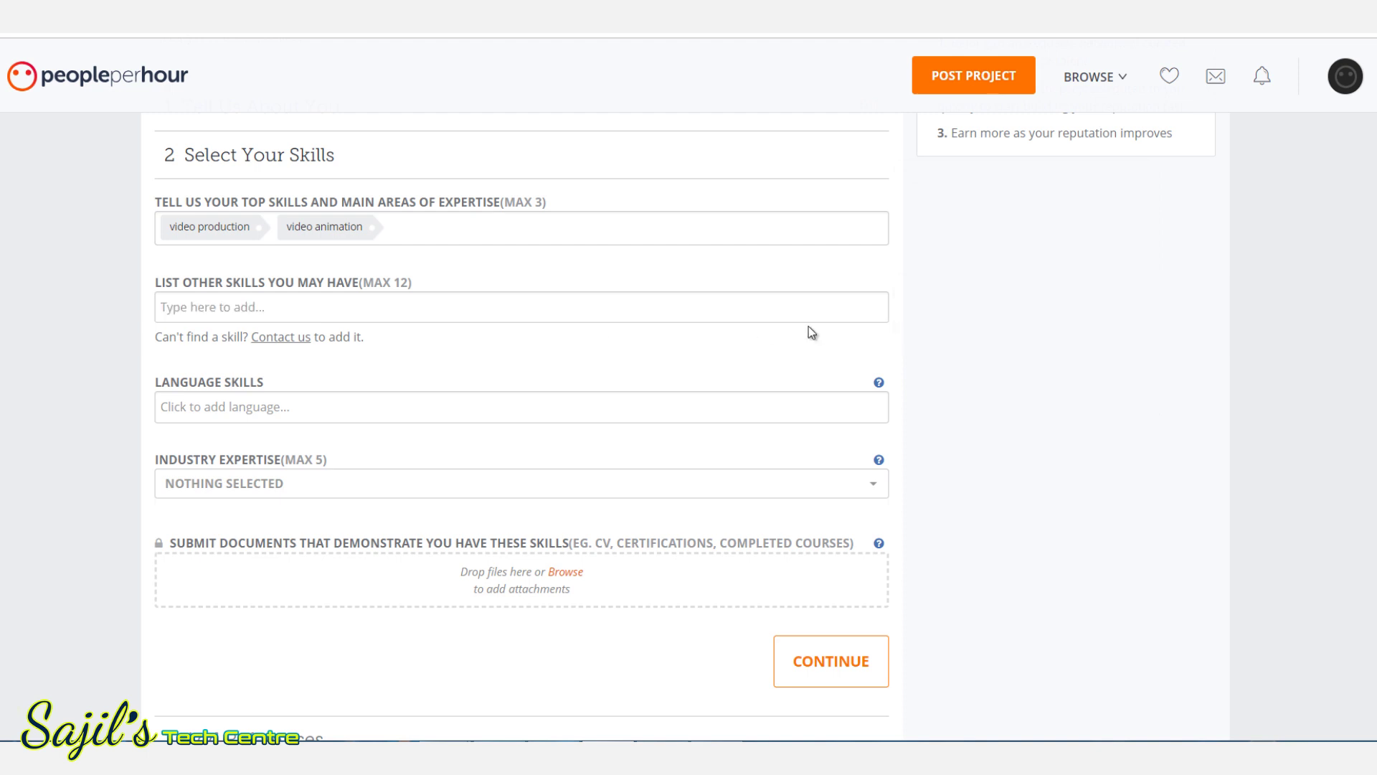
click(285, 407)
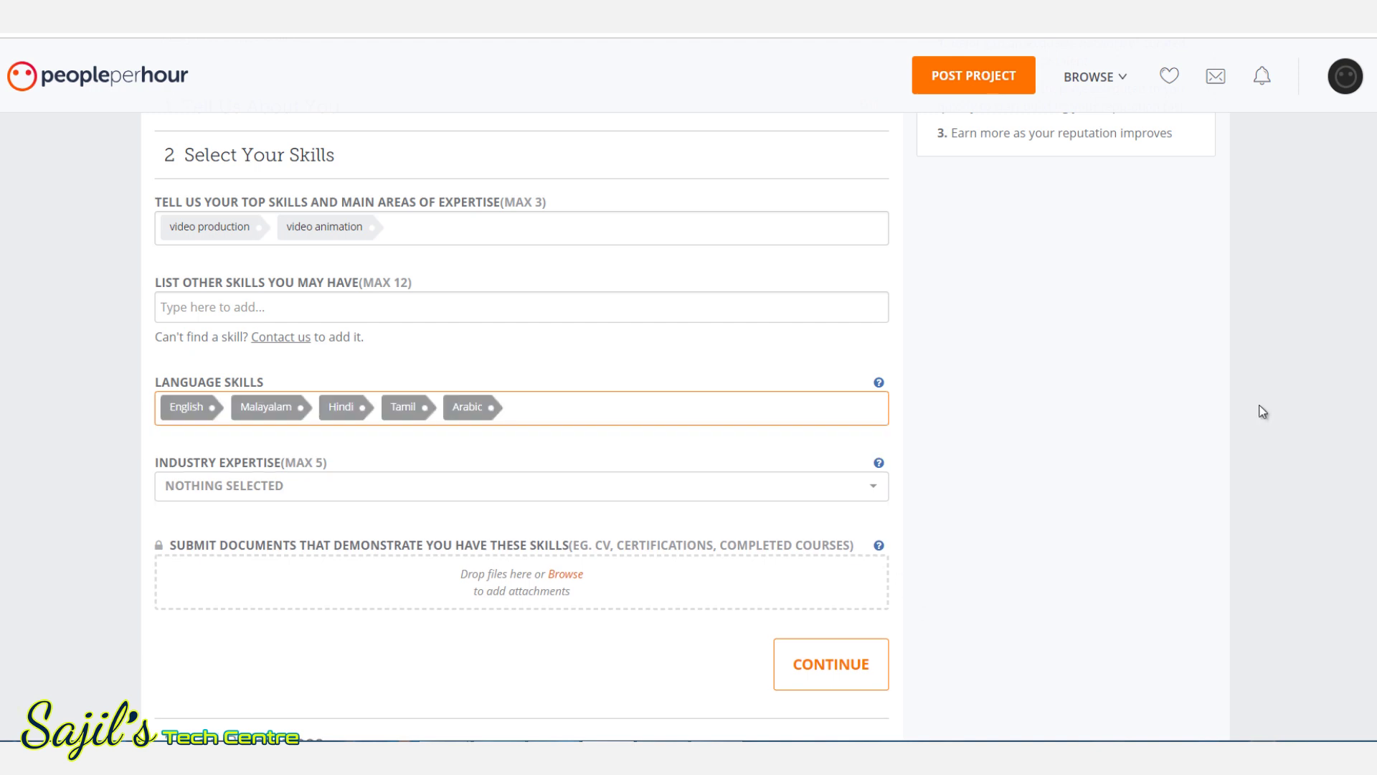
scroll(574, 450, down, 2)
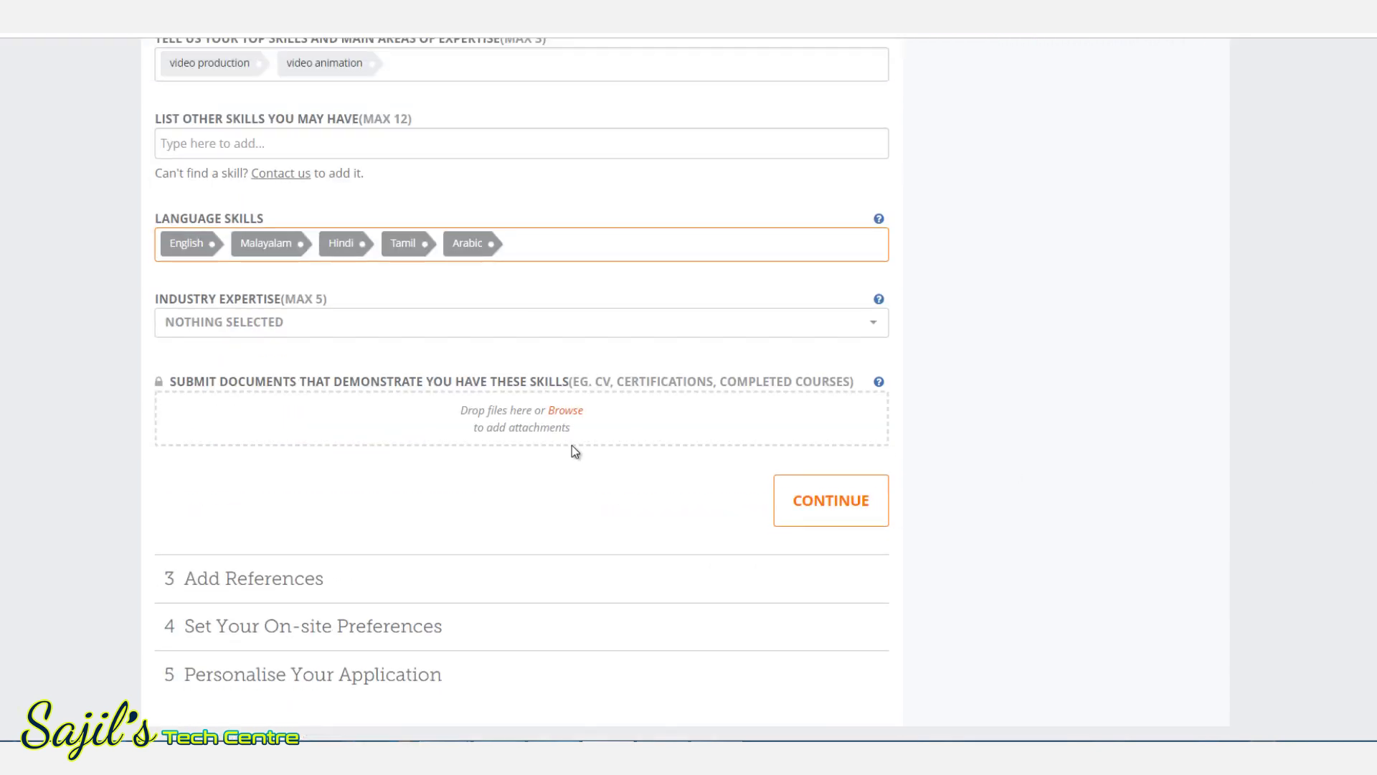
Set Advertising as the industry expertise.
click(258, 328)
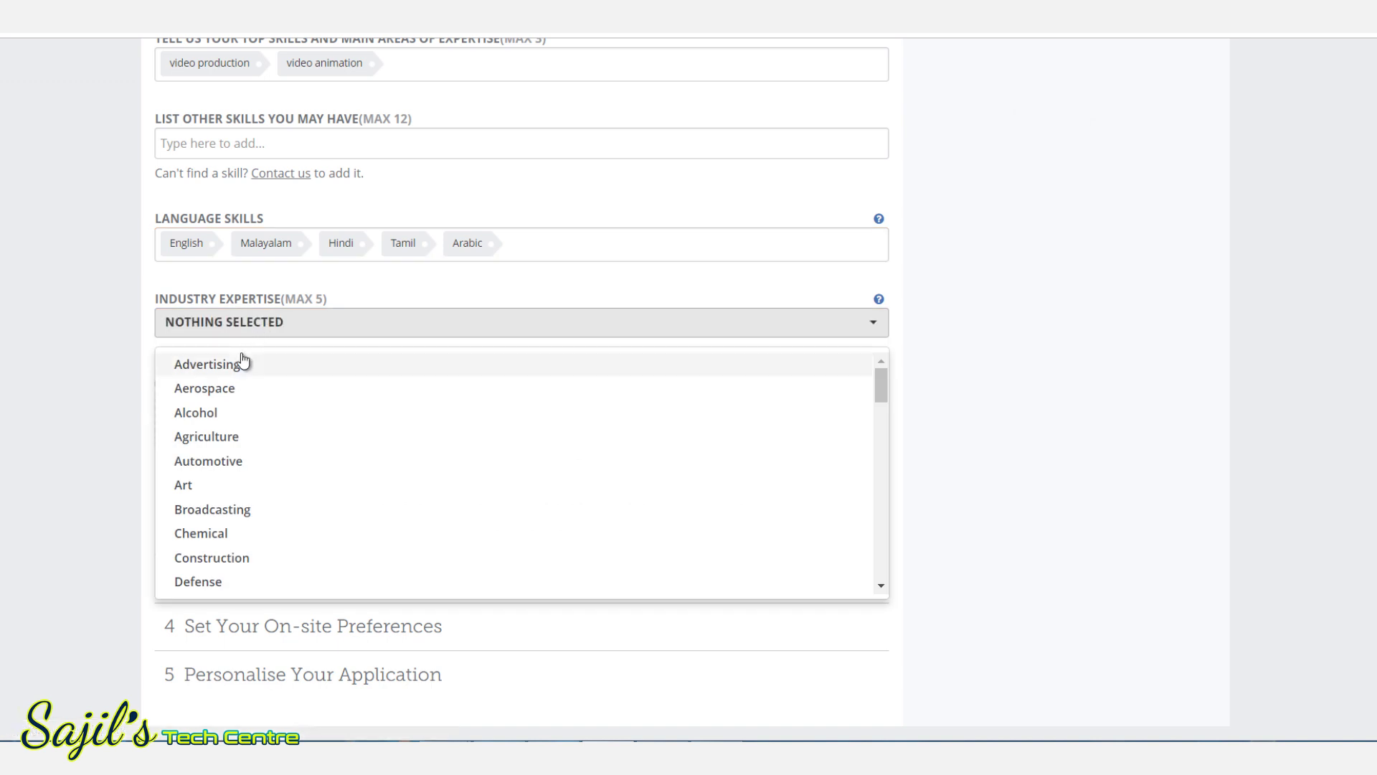
click(241, 365)
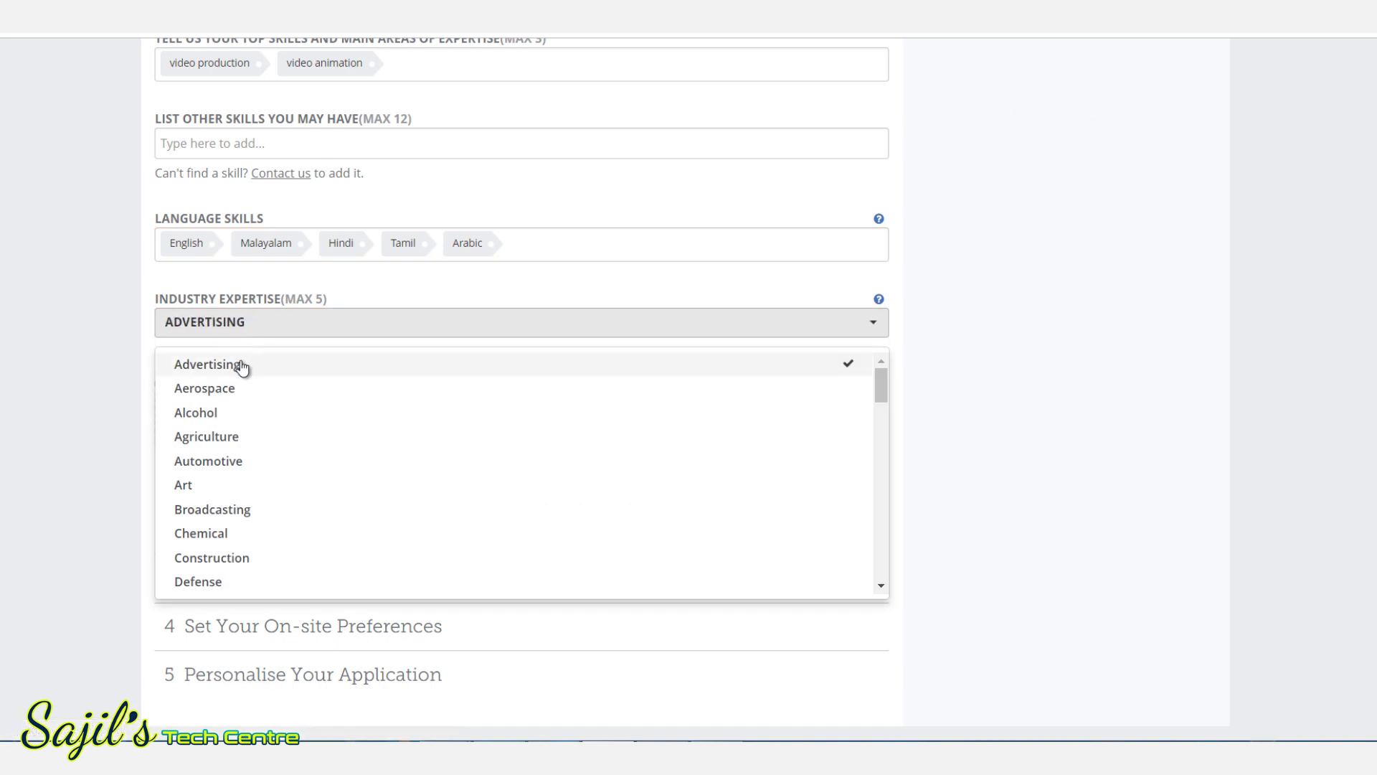
click(965, 364)
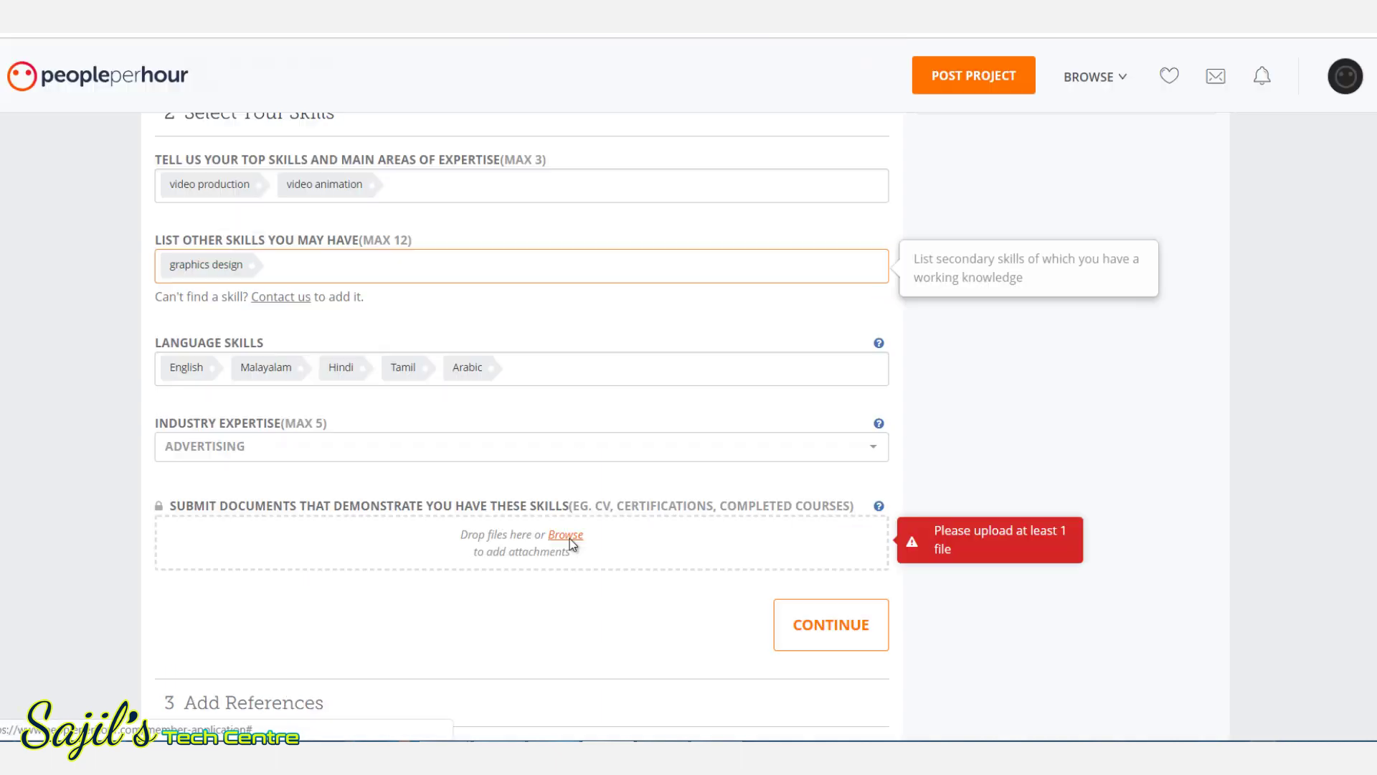
Attach the CV document from the Desktop as the skills file.
click(570, 537)
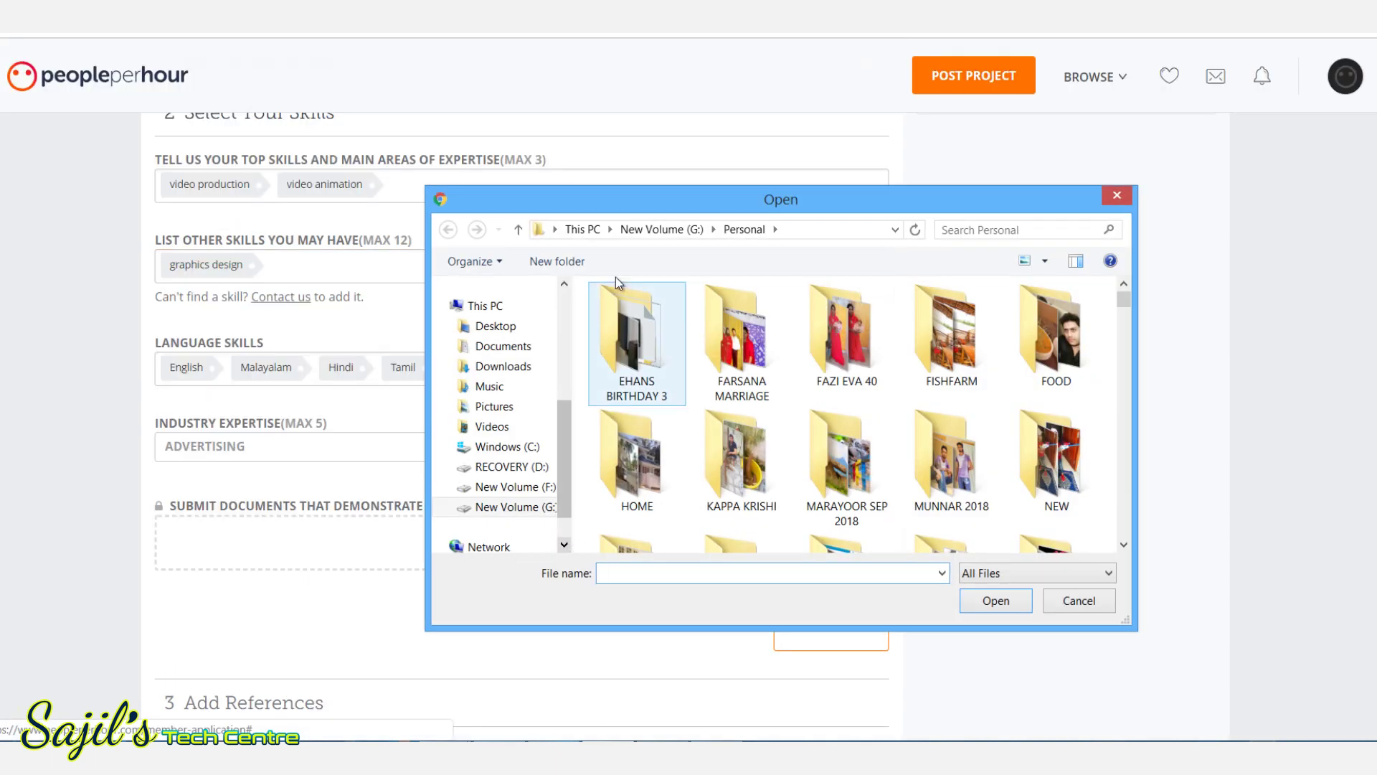
click(482, 326)
click(651, 337)
text(cv)
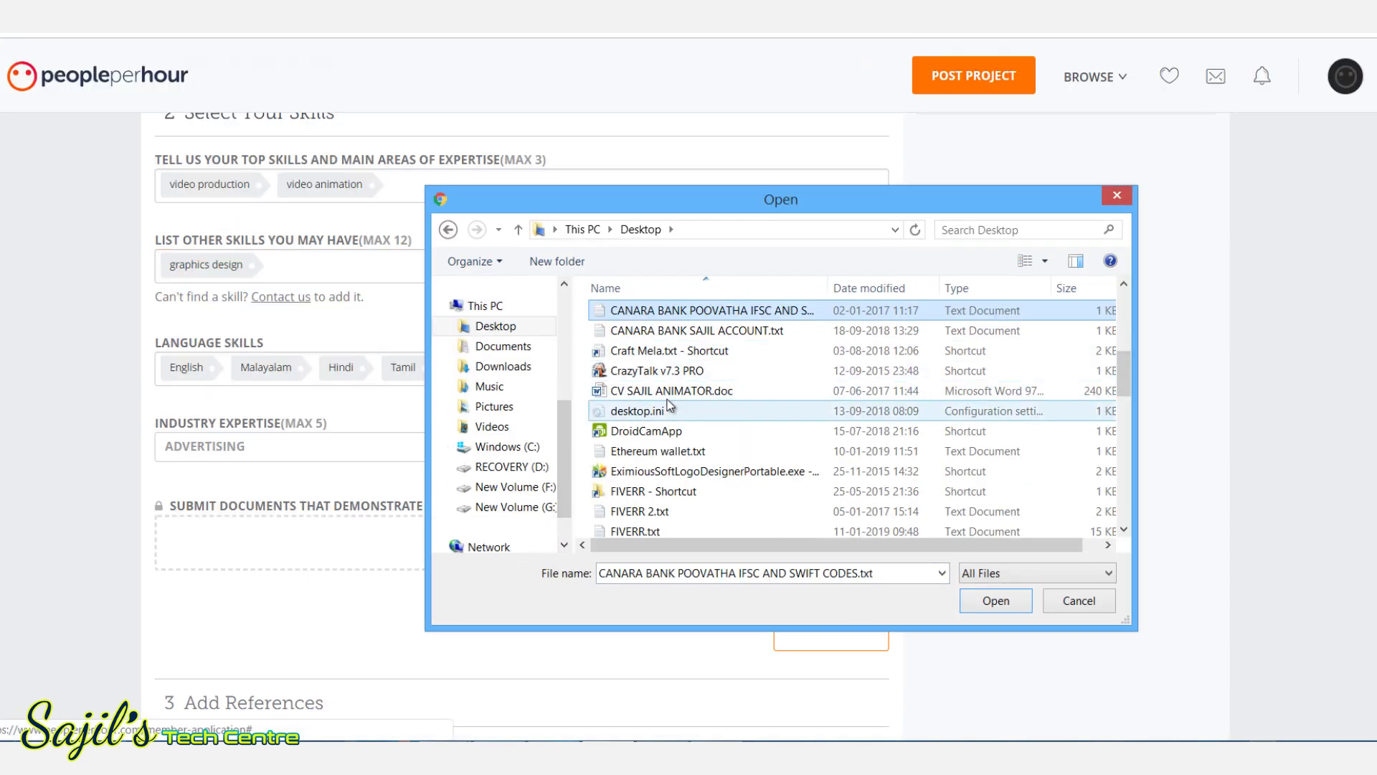
key(Return)
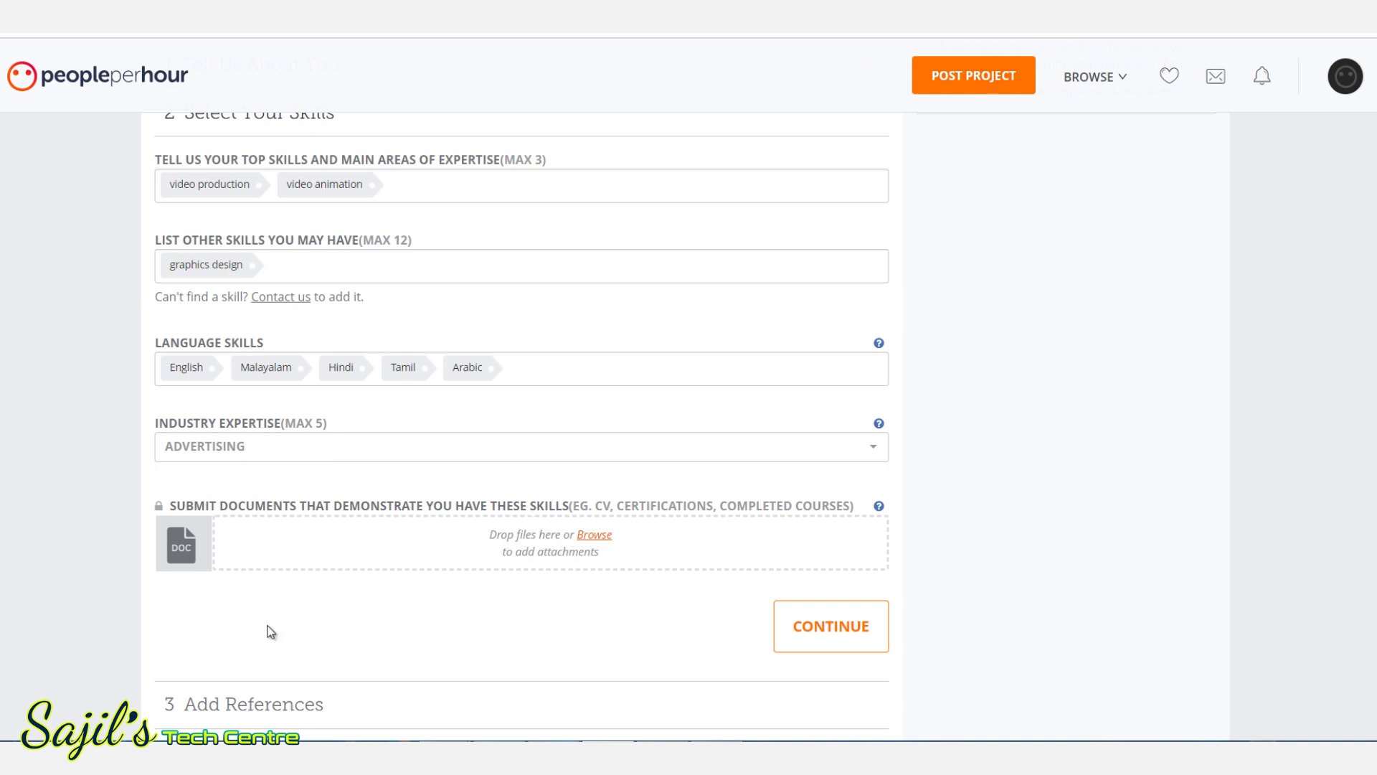
scroll(1353, 501, down, 4)
Paste the first YouTube sample link from Notepad into the first reference URL field.
click(827, 342)
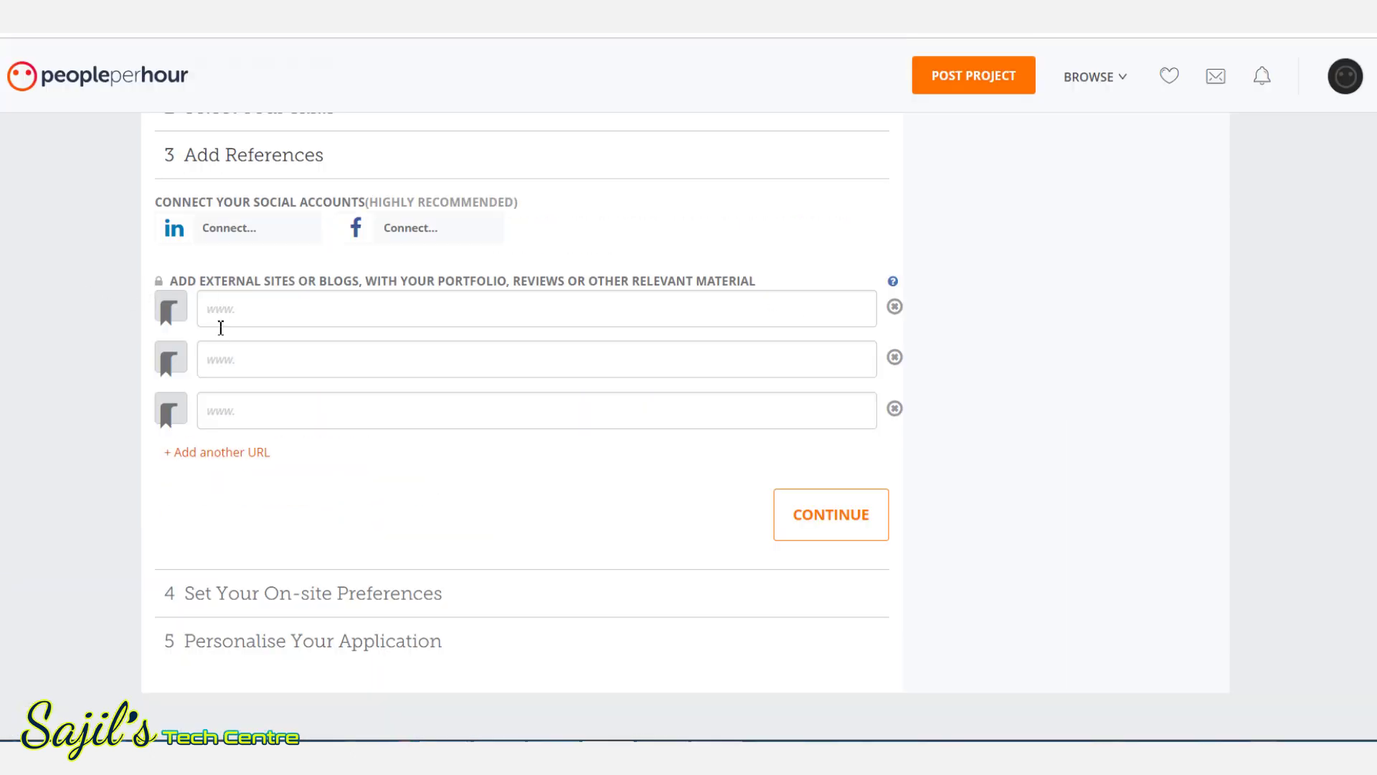
click(227, 319)
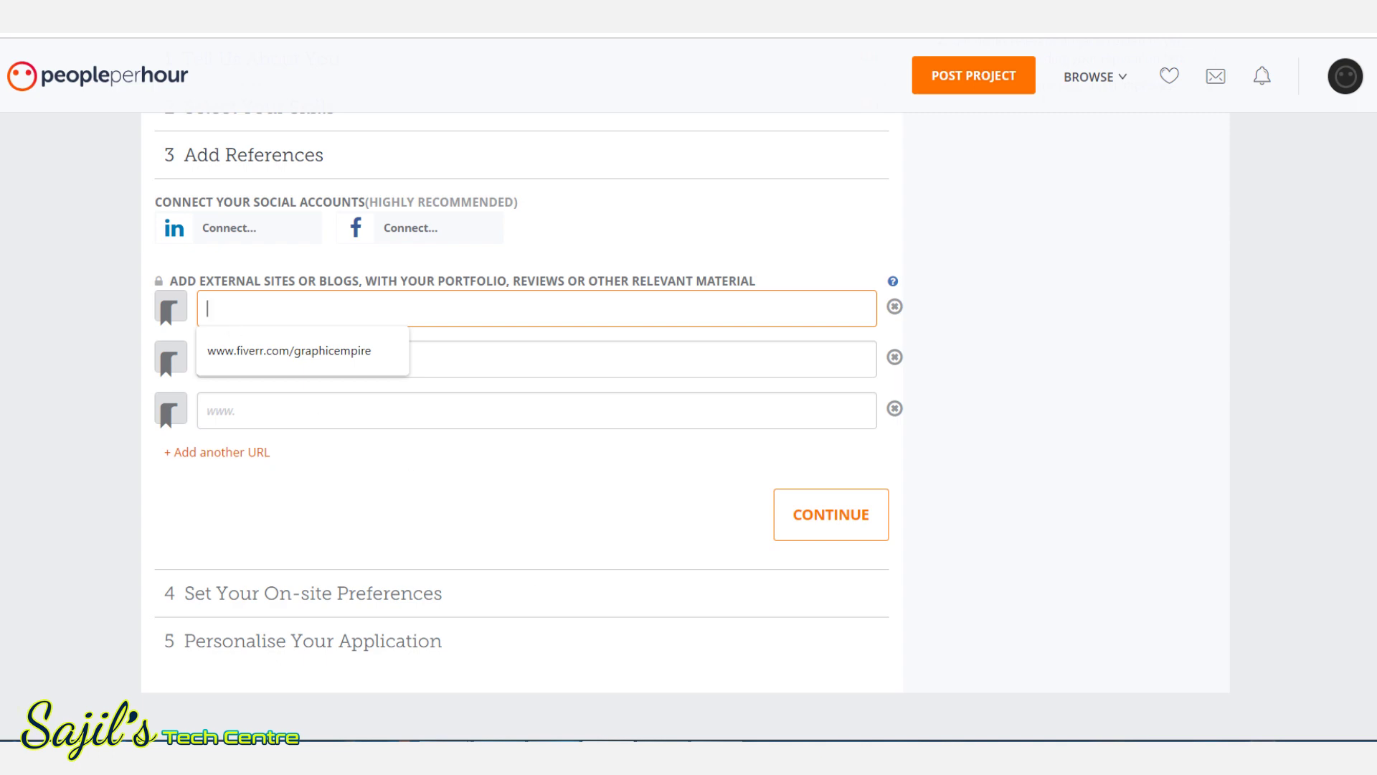
key(alt+Tab)
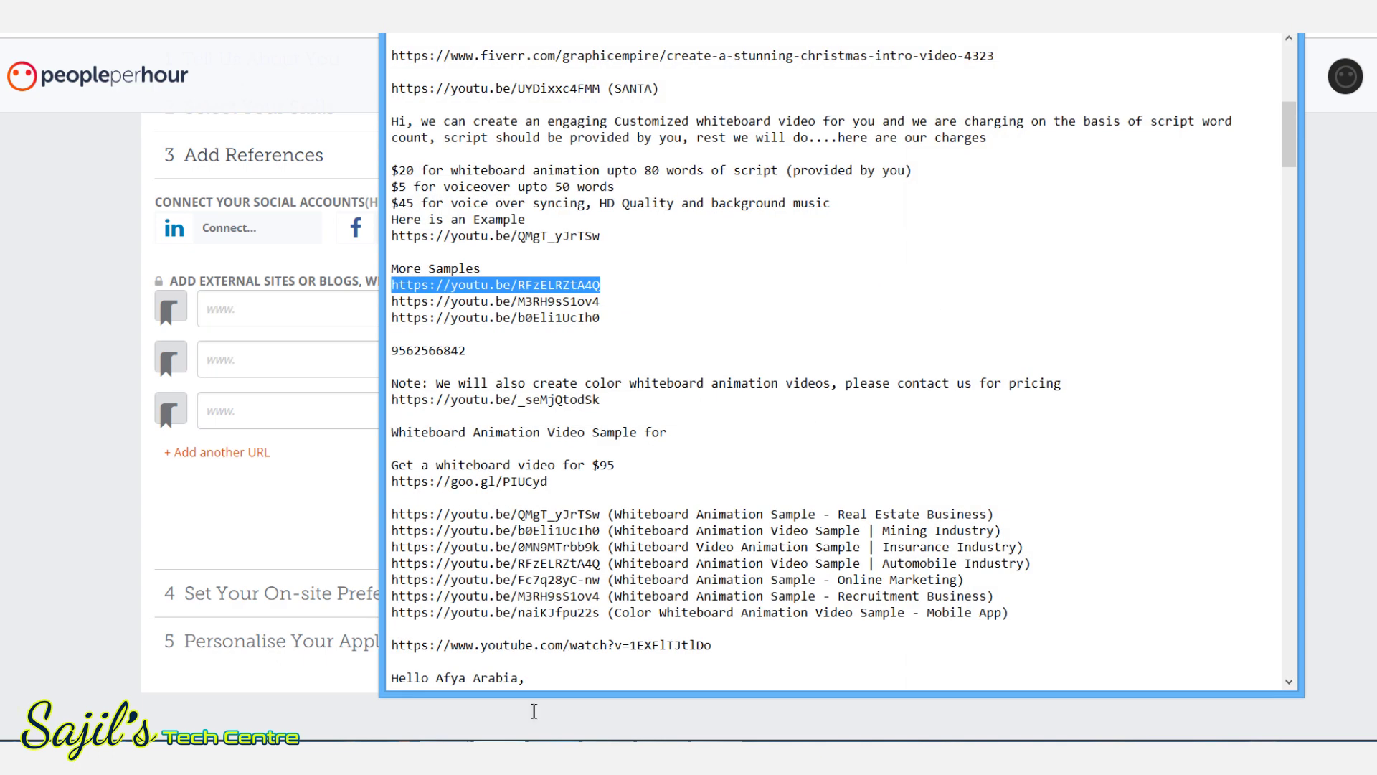
drag(606, 237, 377, 235)
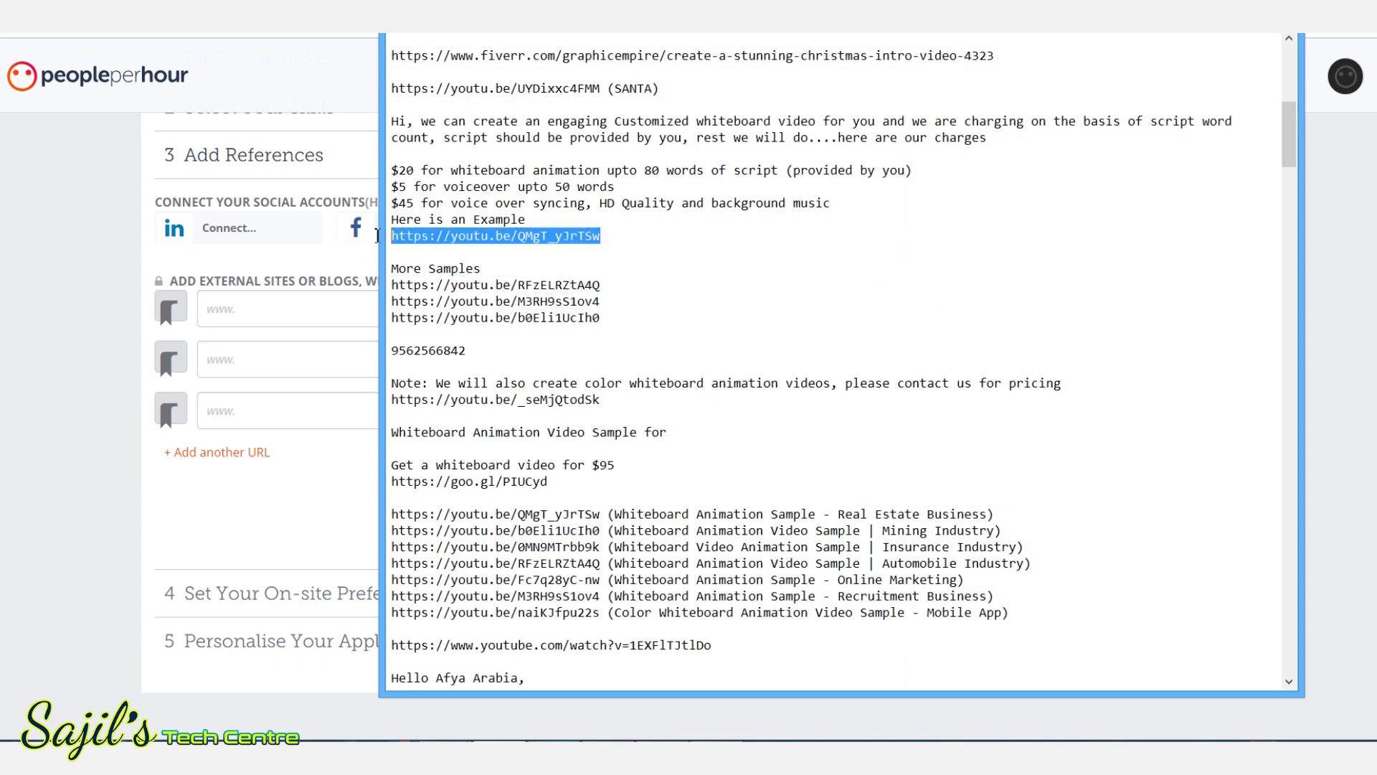
right_click(434, 238)
click(459, 285)
click(220, 304)
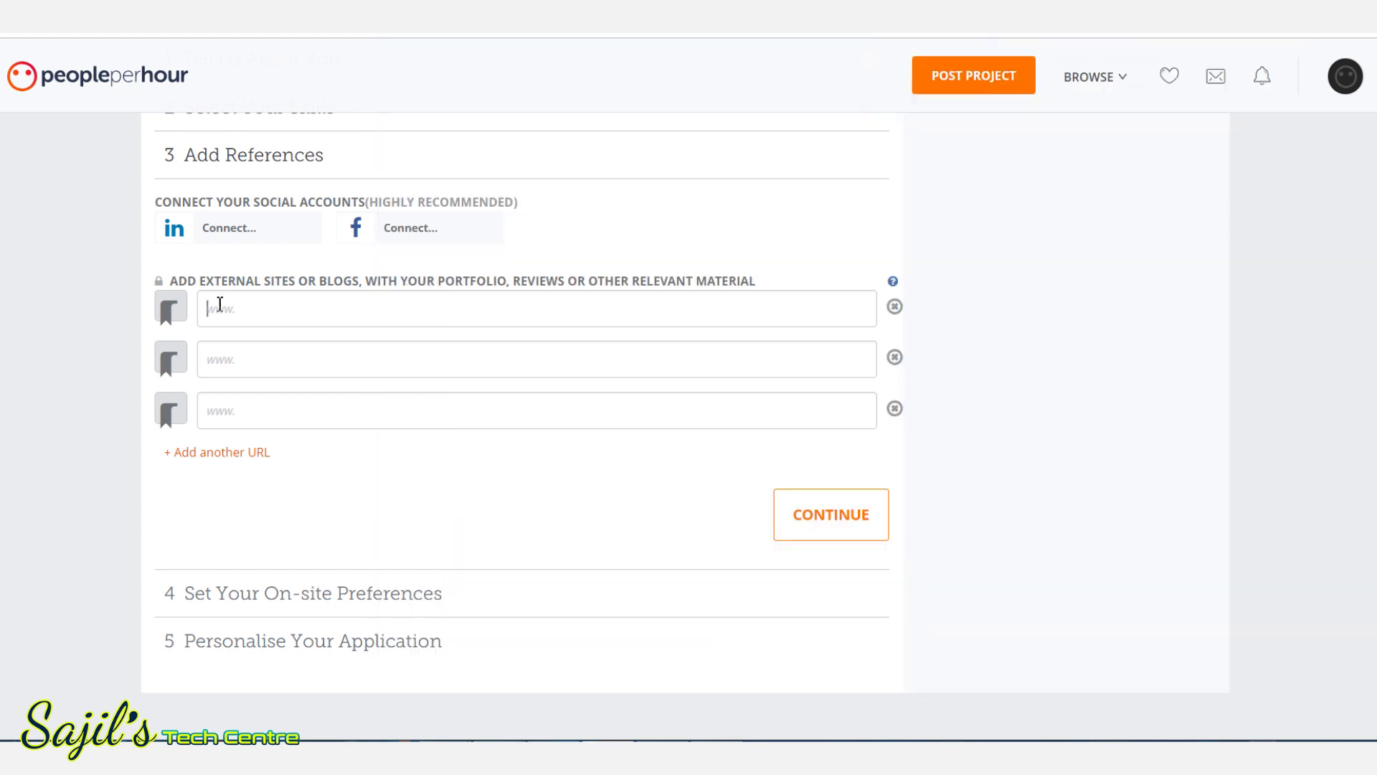
right_click(220, 305)
click(287, 418)
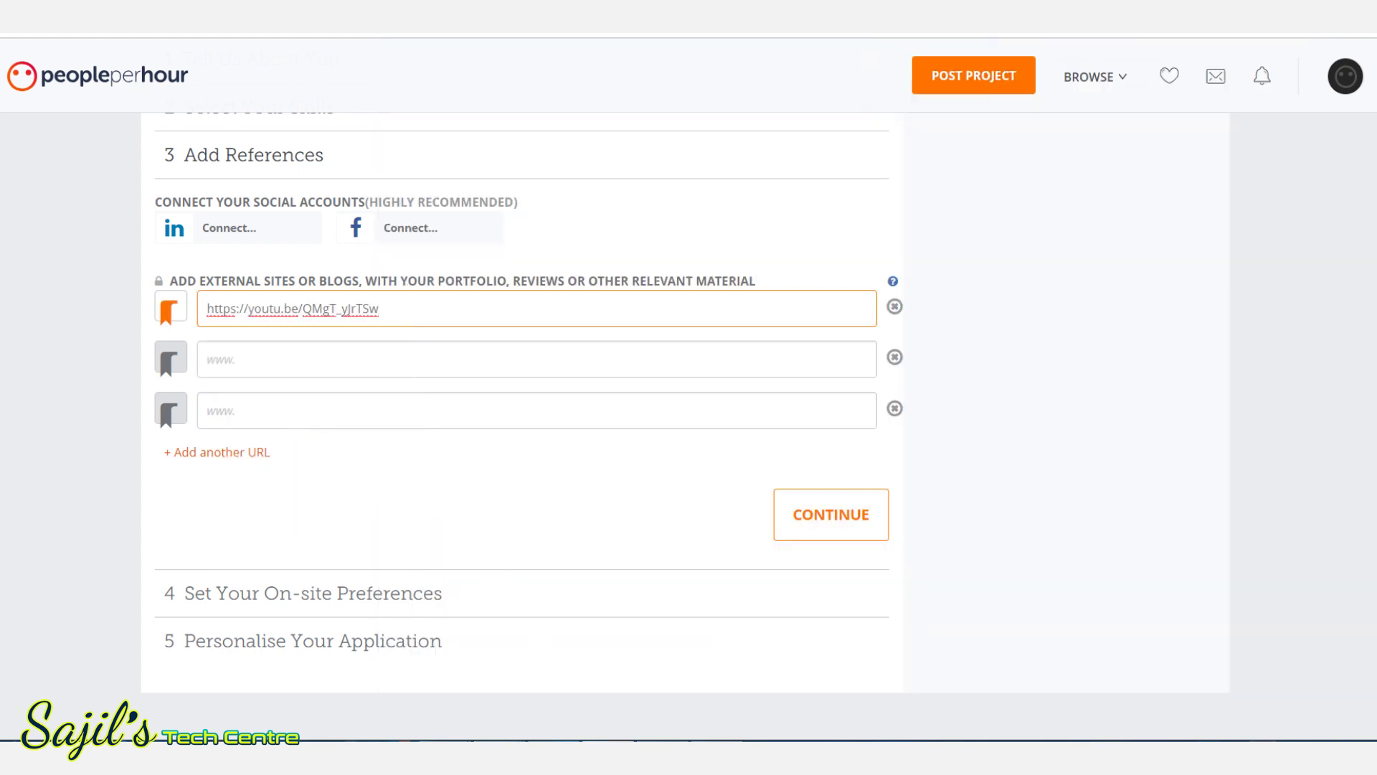
Paste the remaining YouTube sample links into the other reference fields and save the references.
key(alt+Tab)
drag(641, 368, 412, 368)
key(ctrl+c)
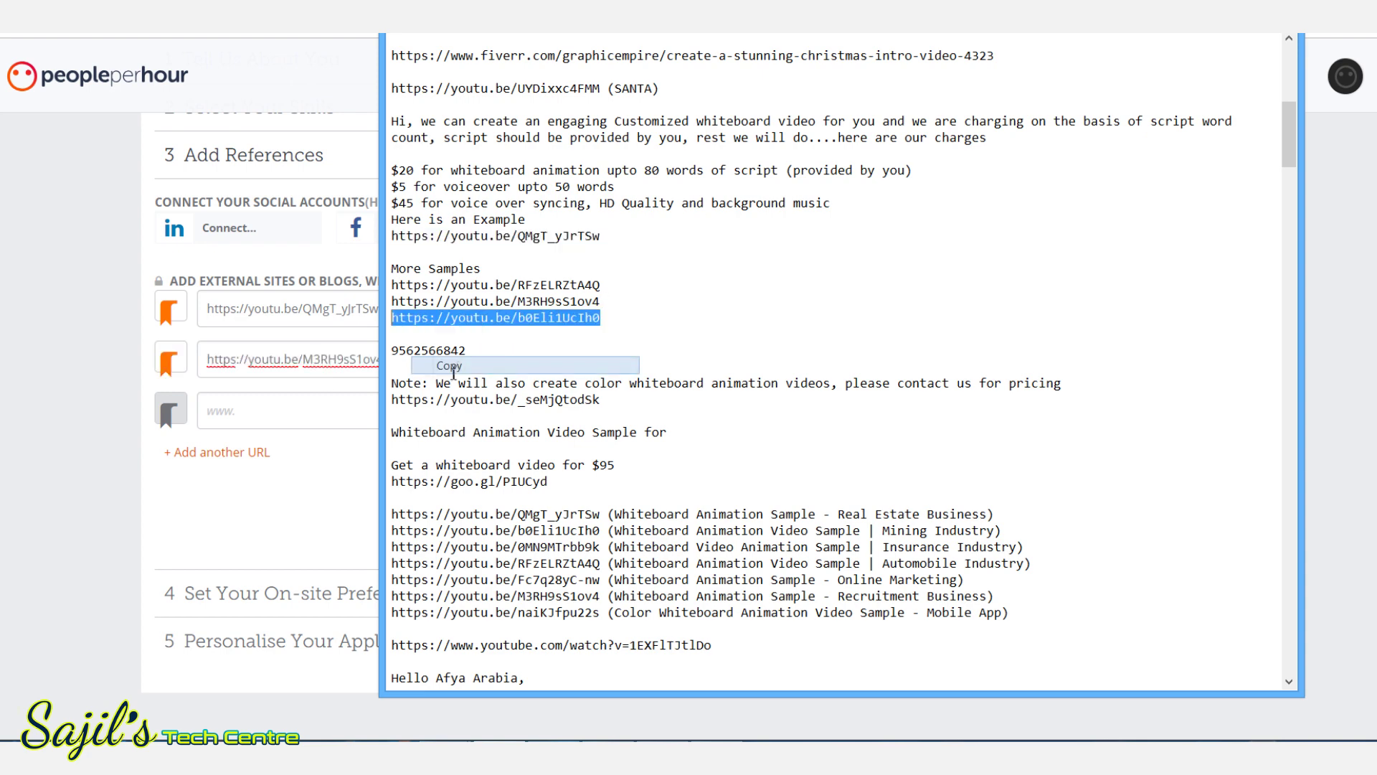
click(247, 359)
key(ctrl+v)
right_click(247, 414)
click(299, 521)
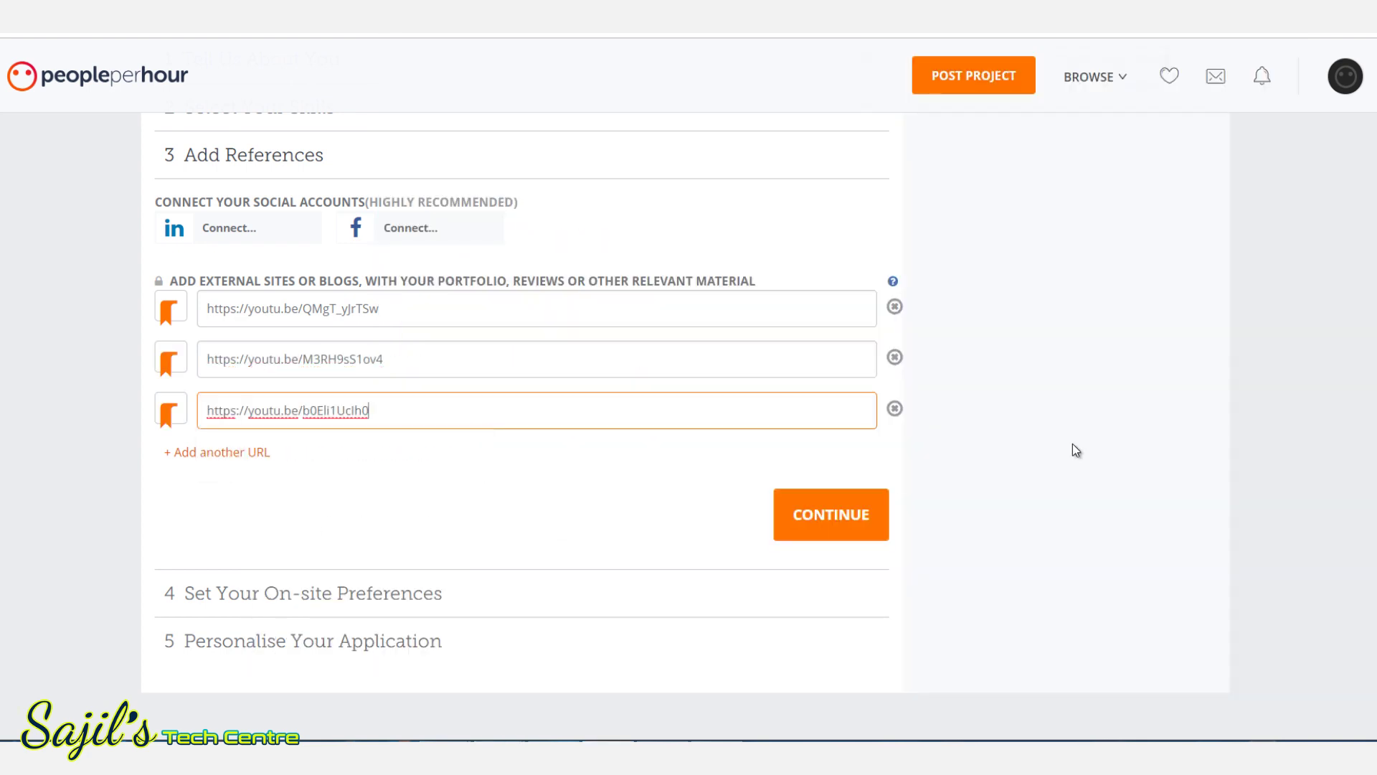
click(831, 534)
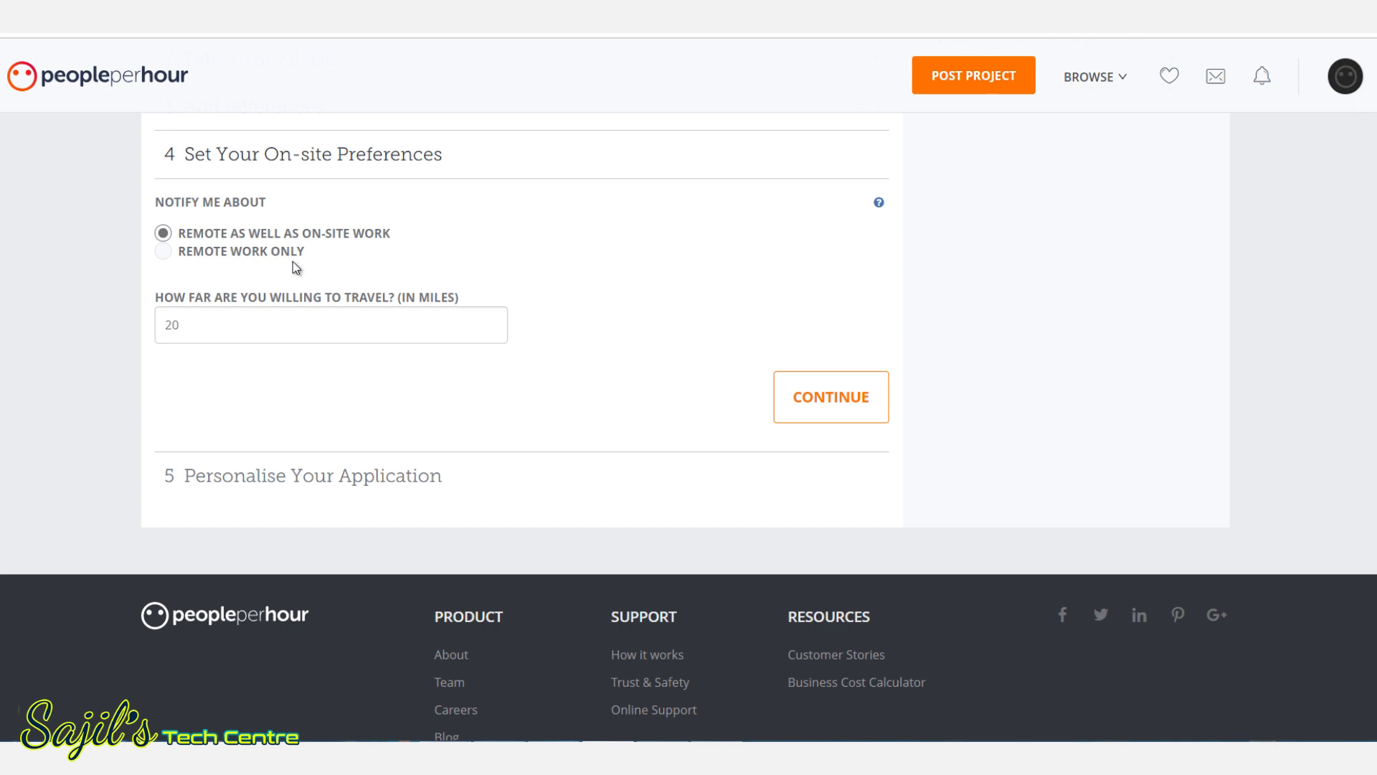
Select Remote Work Only notifications and save the on-site preferences.
click(164, 252)
click(163, 237)
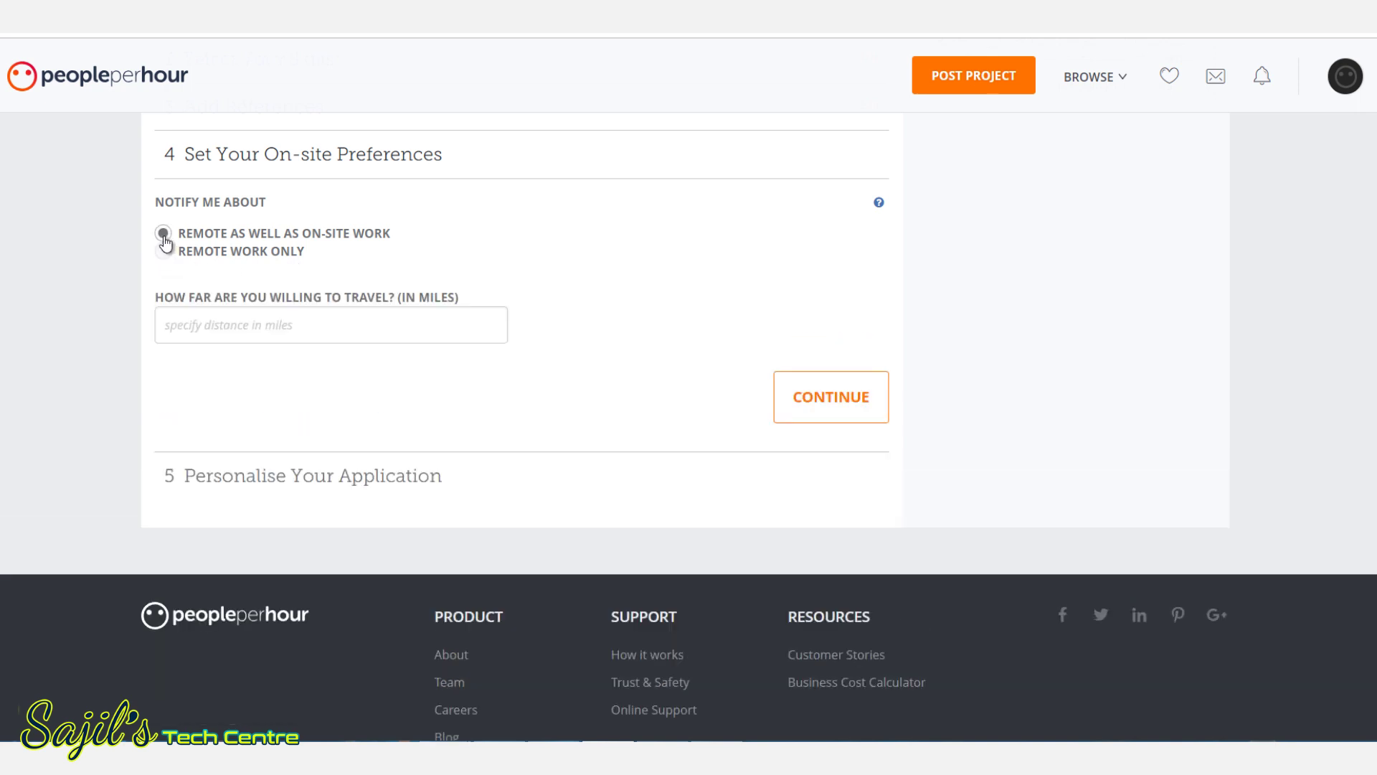
click(164, 255)
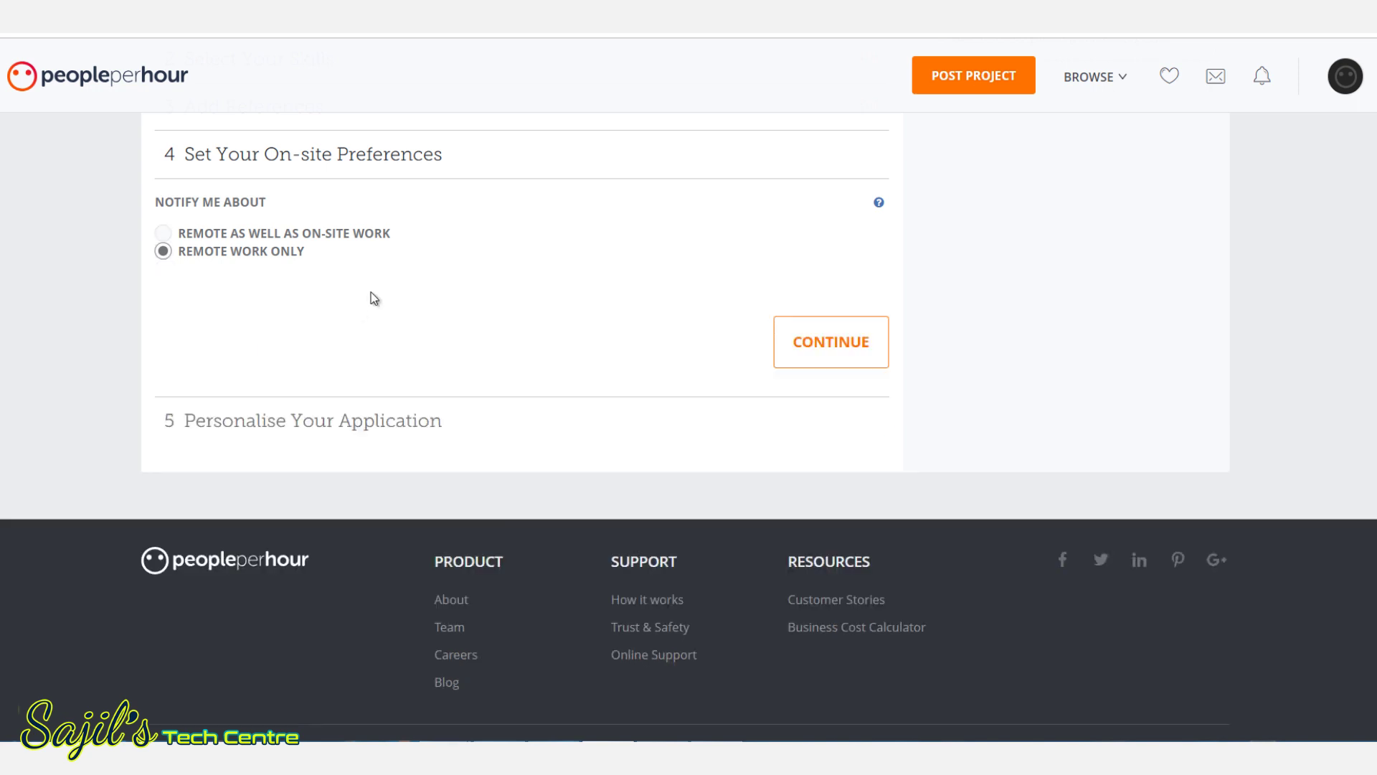
click(836, 352)
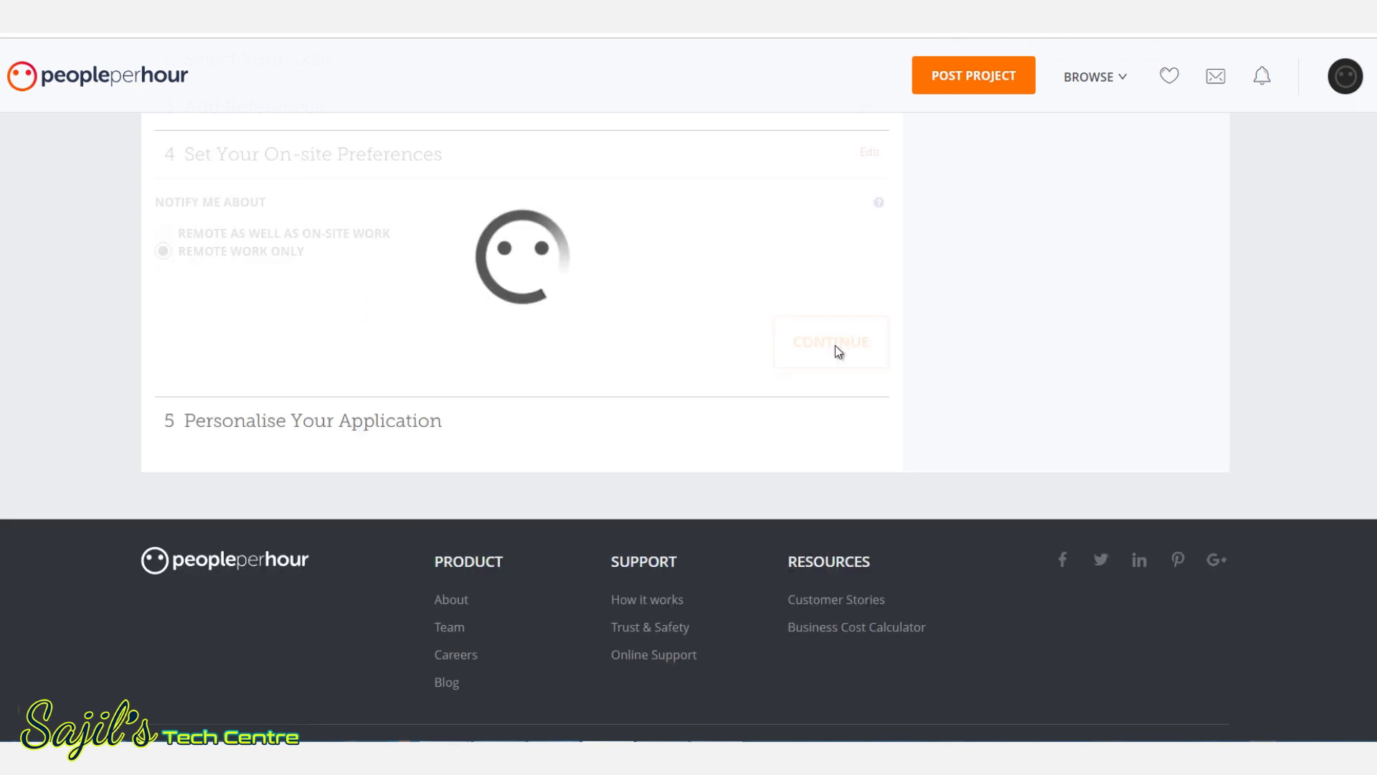
click(430, 255)
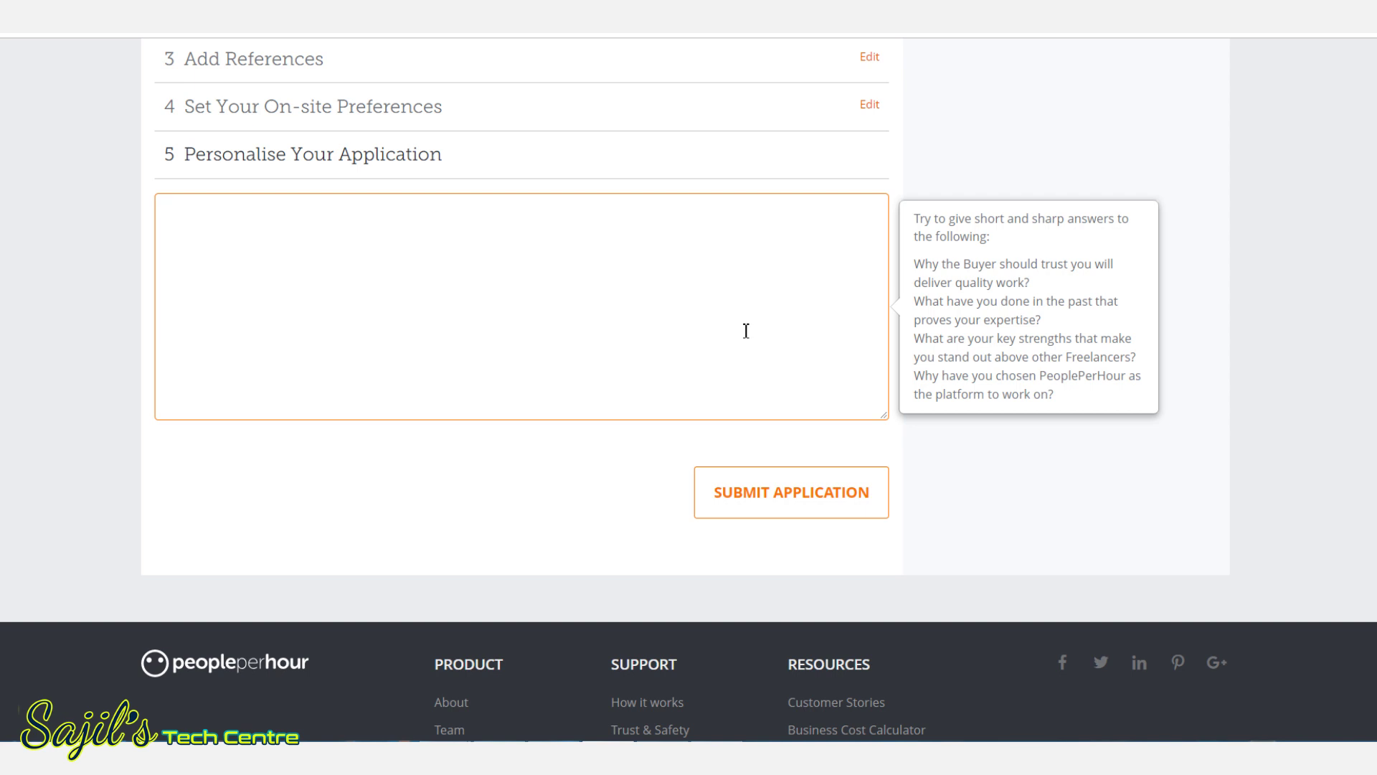
Submit the application with the 8-years-experience pitch.
click(766, 613)
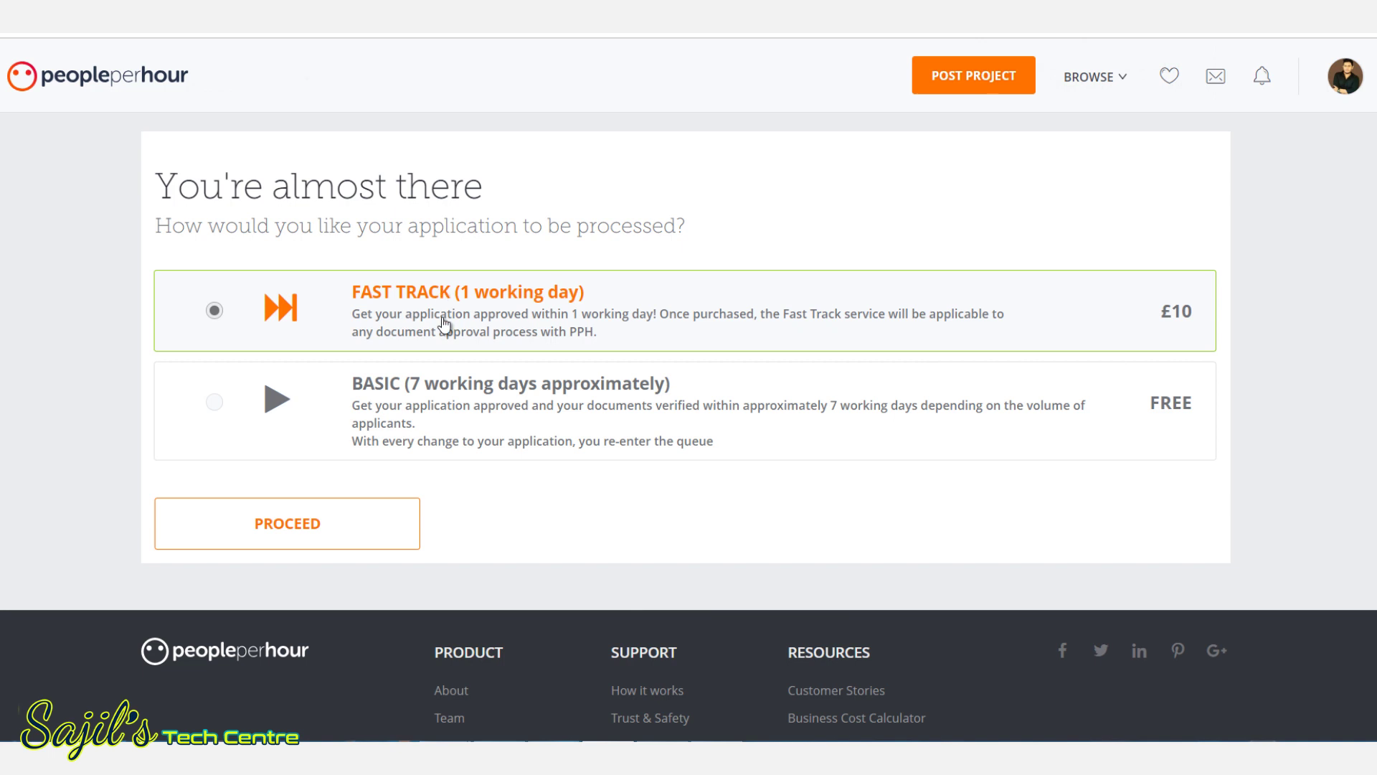
Submit with free Basic (7 working days) processing, then open Browse Projects listings.
scroll(689, 426, down, 1)
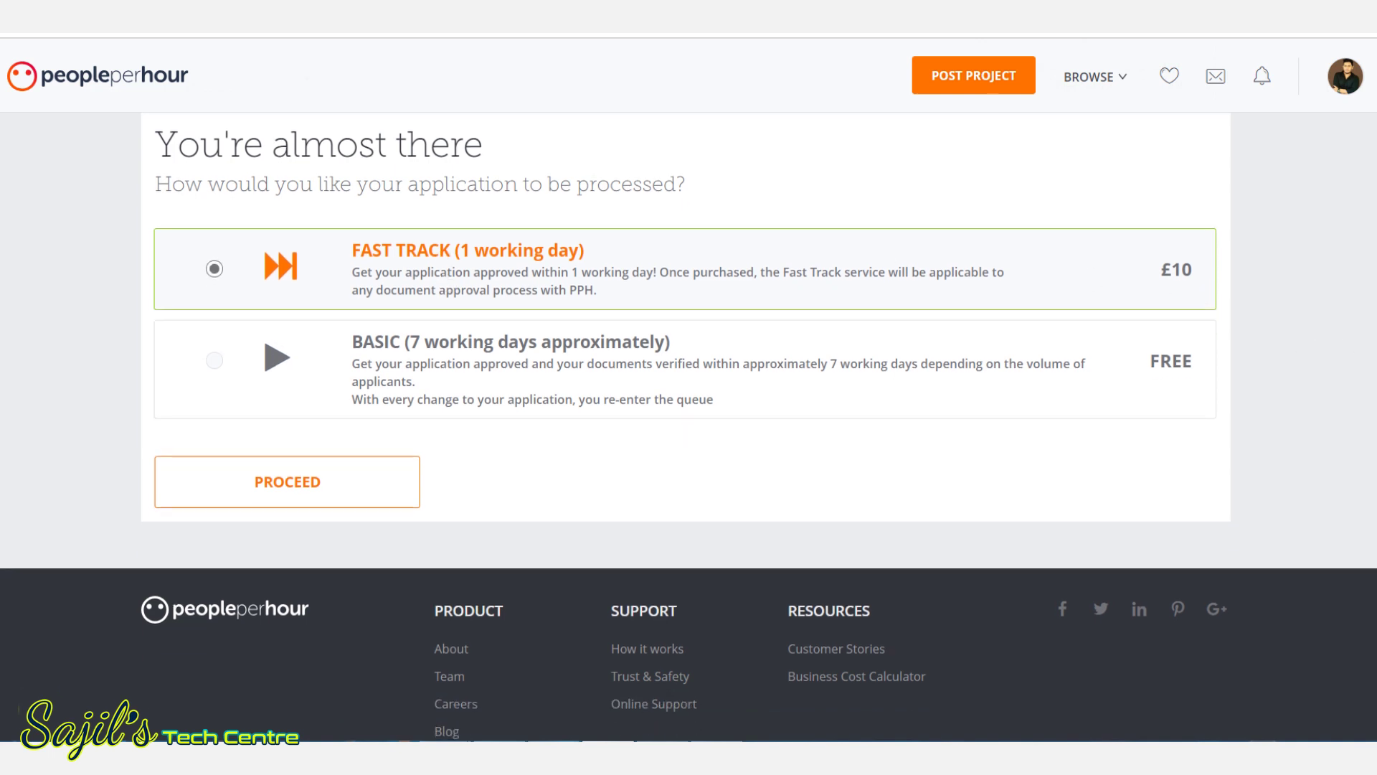
click(216, 365)
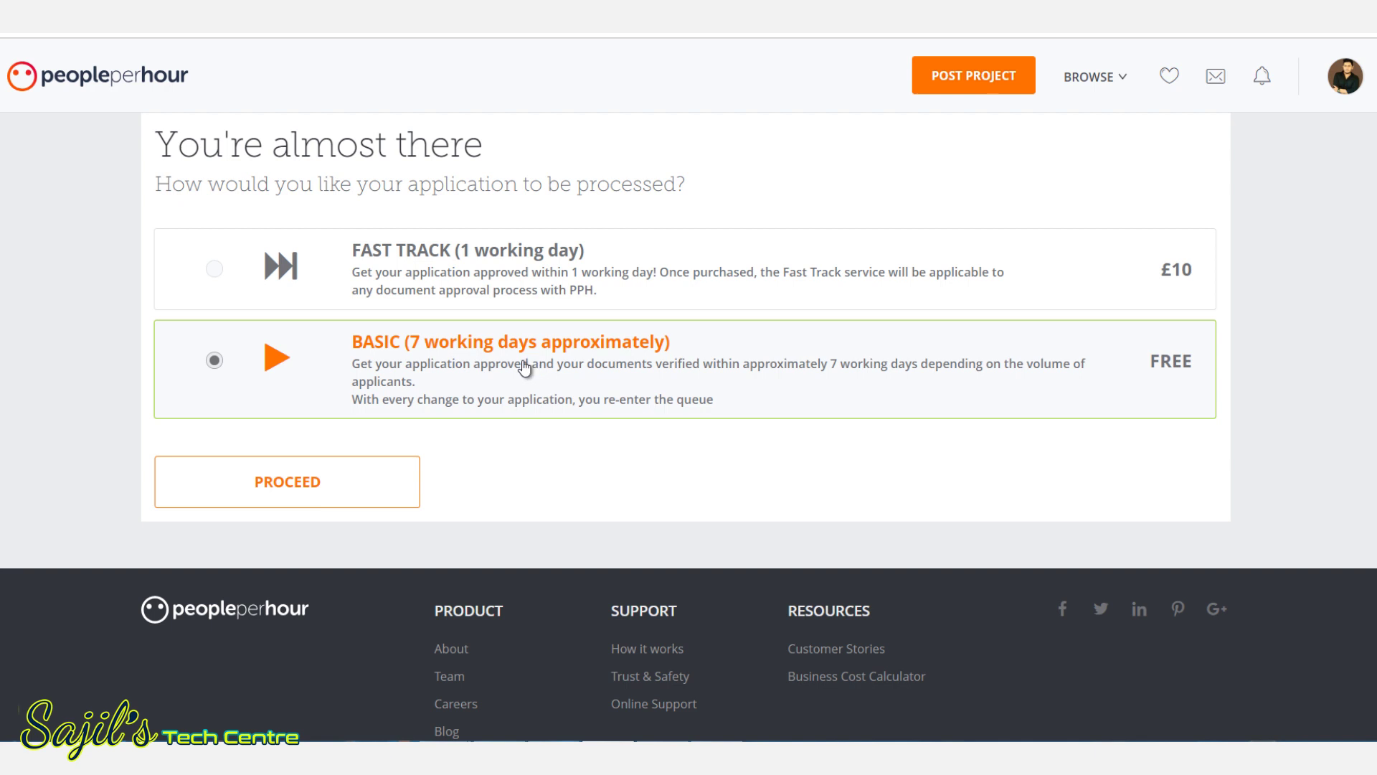
click(409, 281)
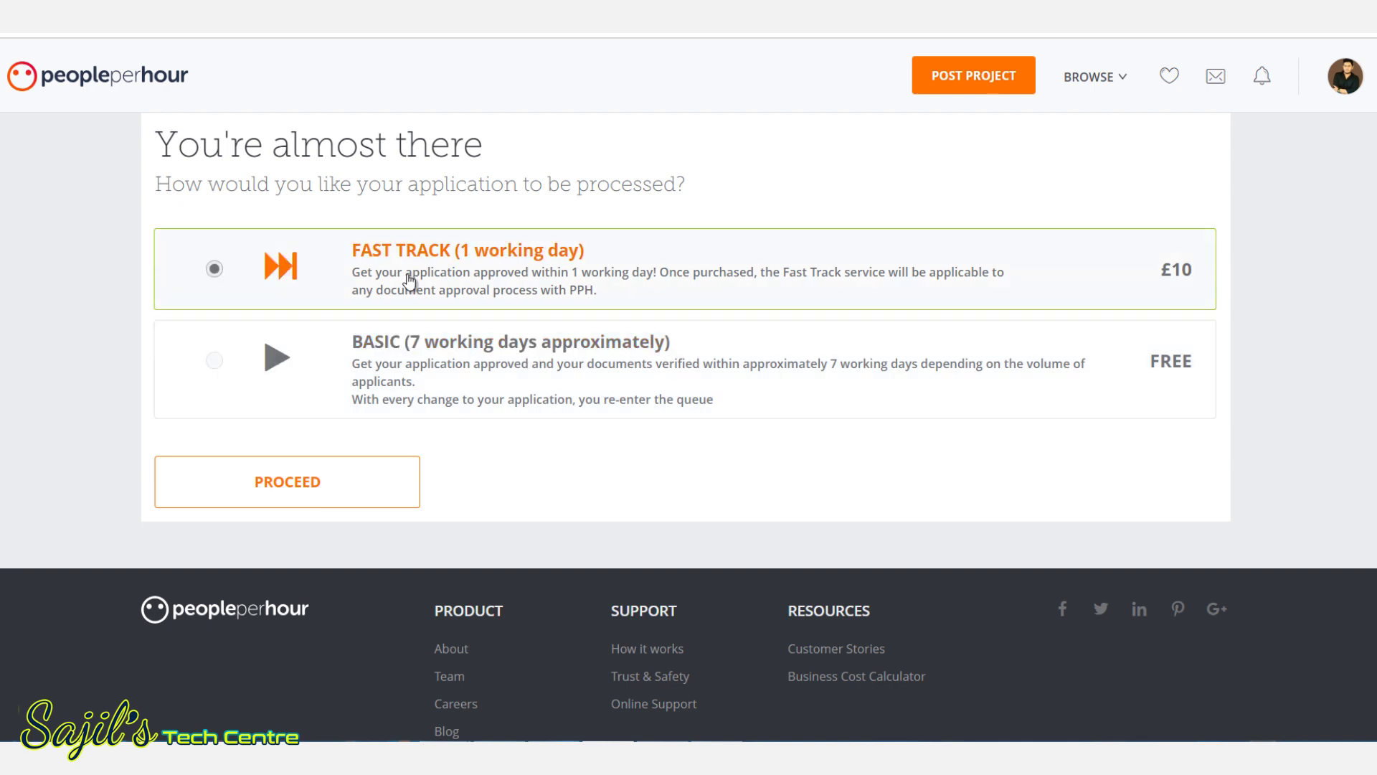
click(369, 372)
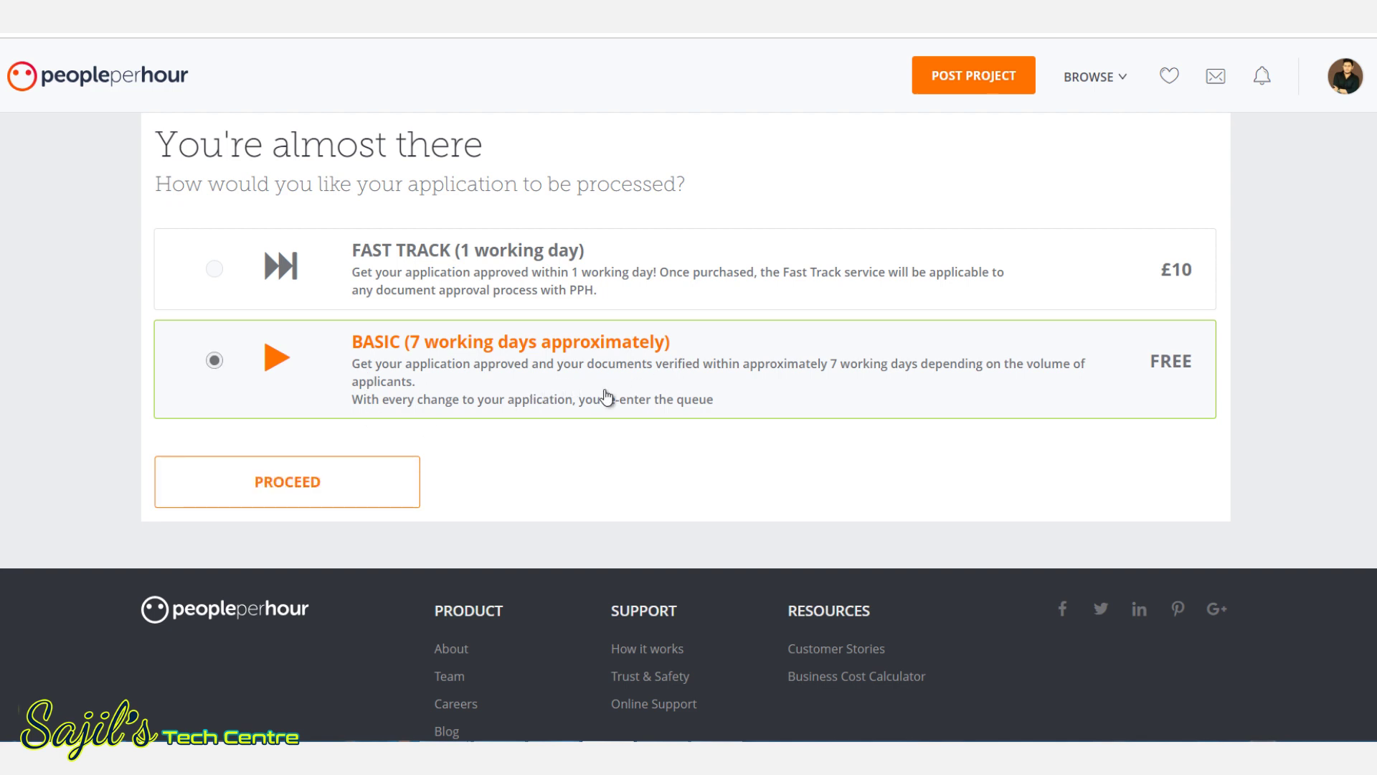
click(328, 490)
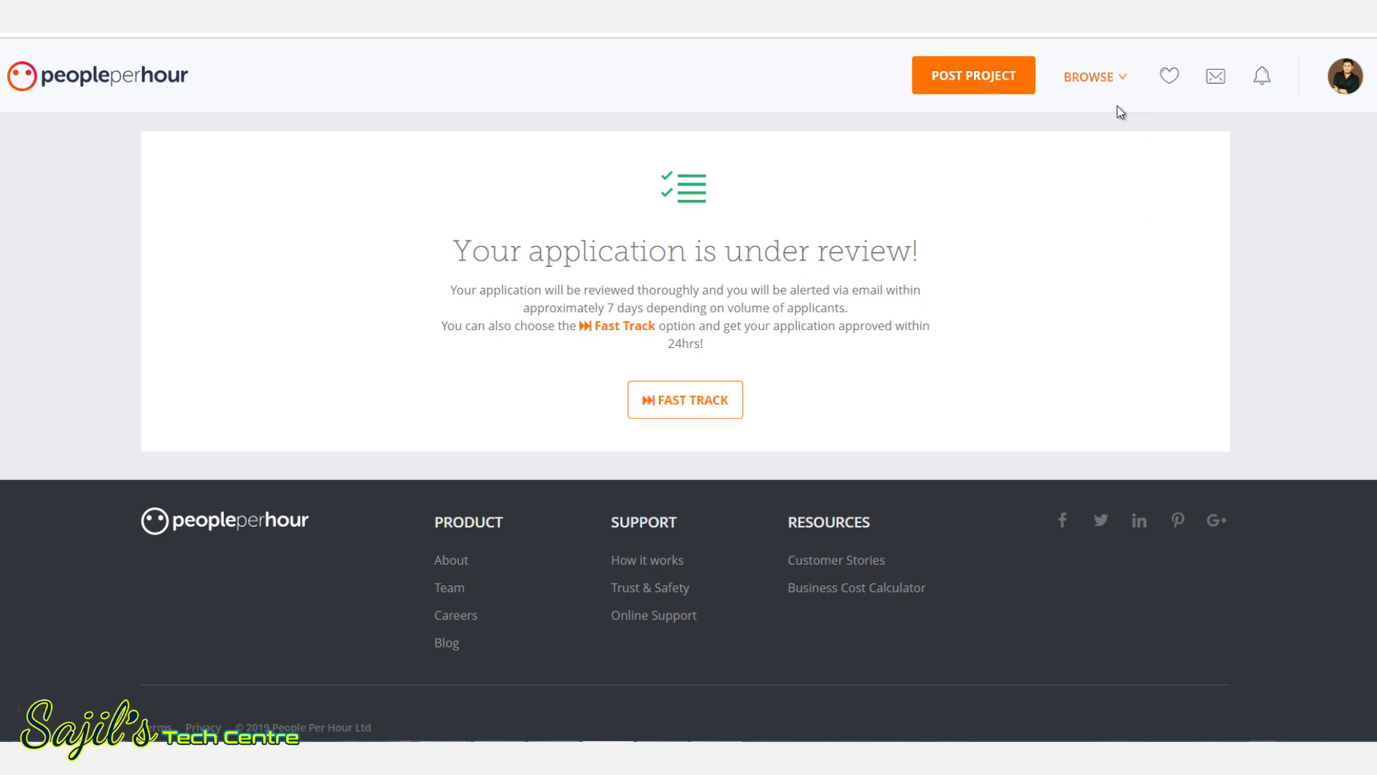
click(1104, 80)
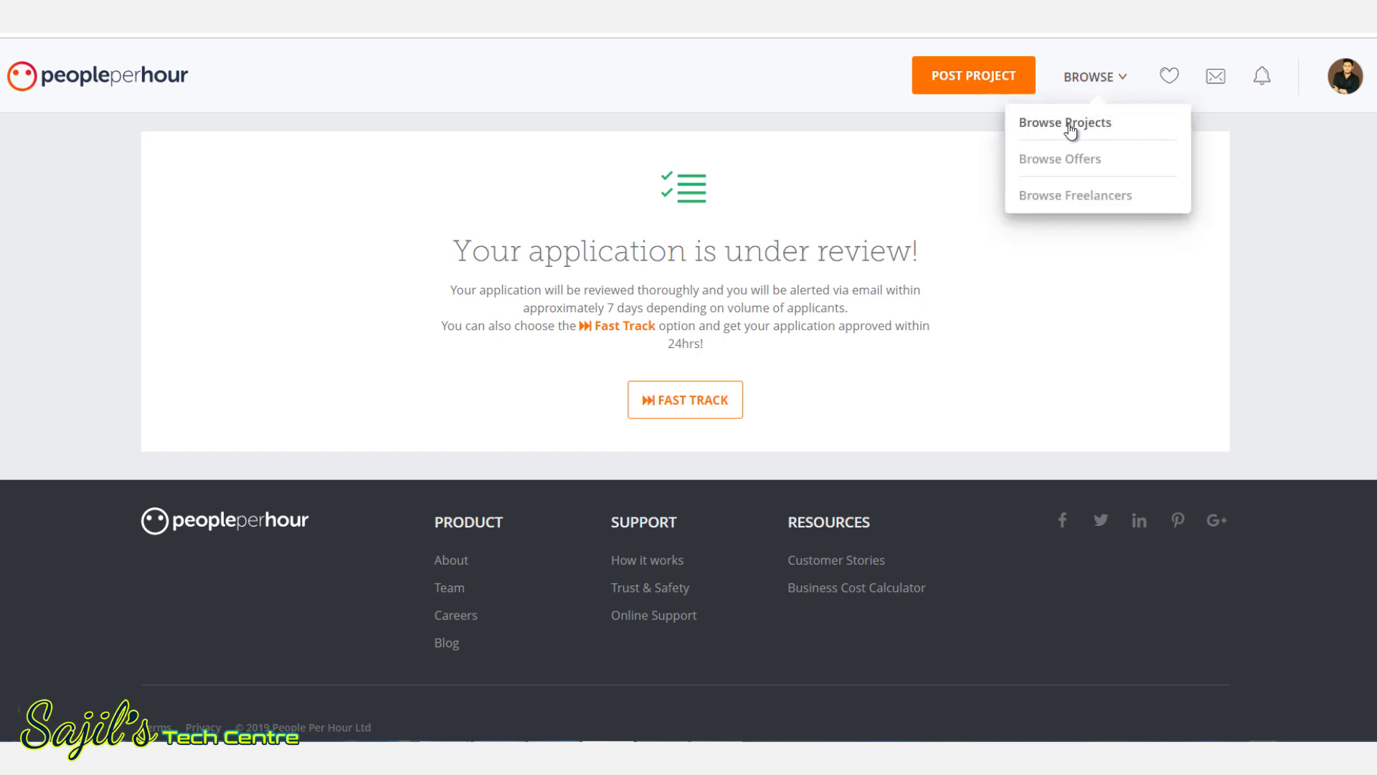
click(1069, 124)
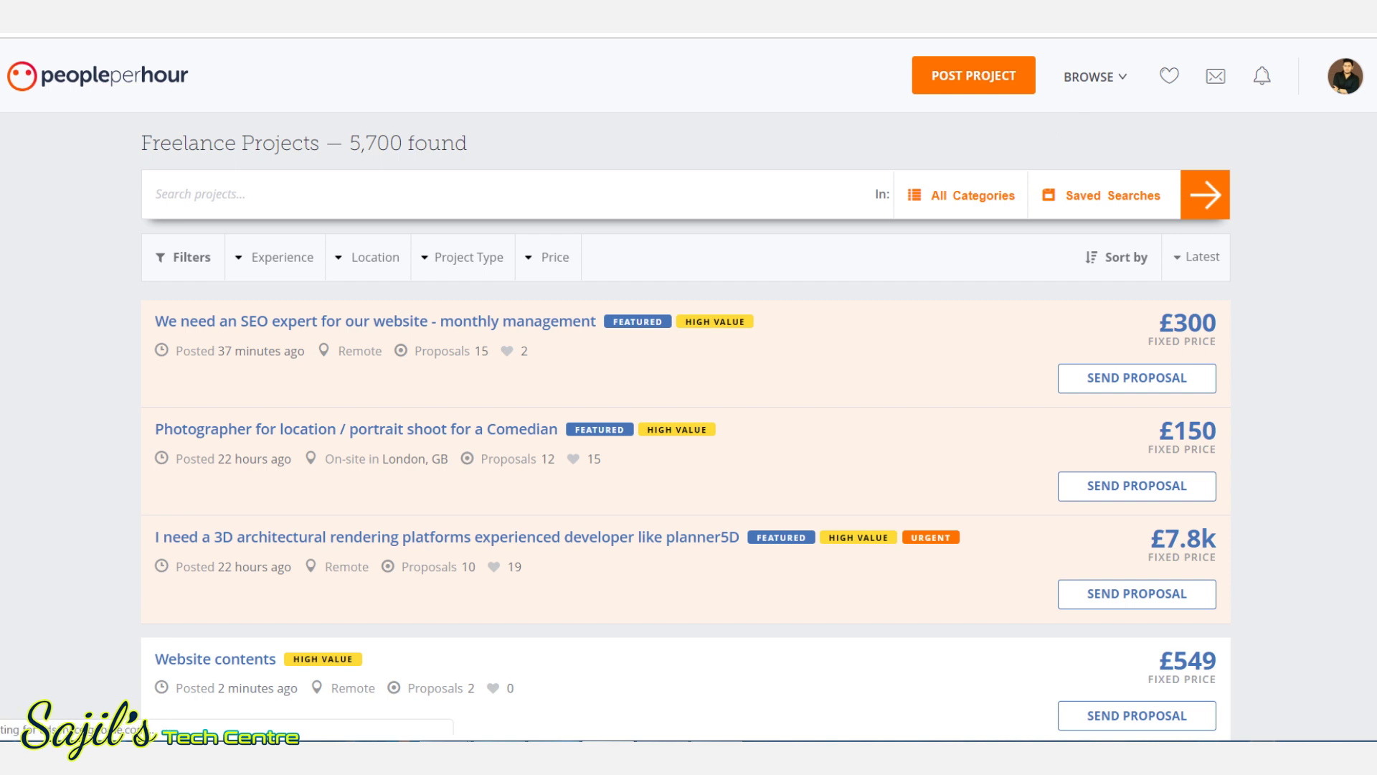
scroll(686, 430, down, 2)
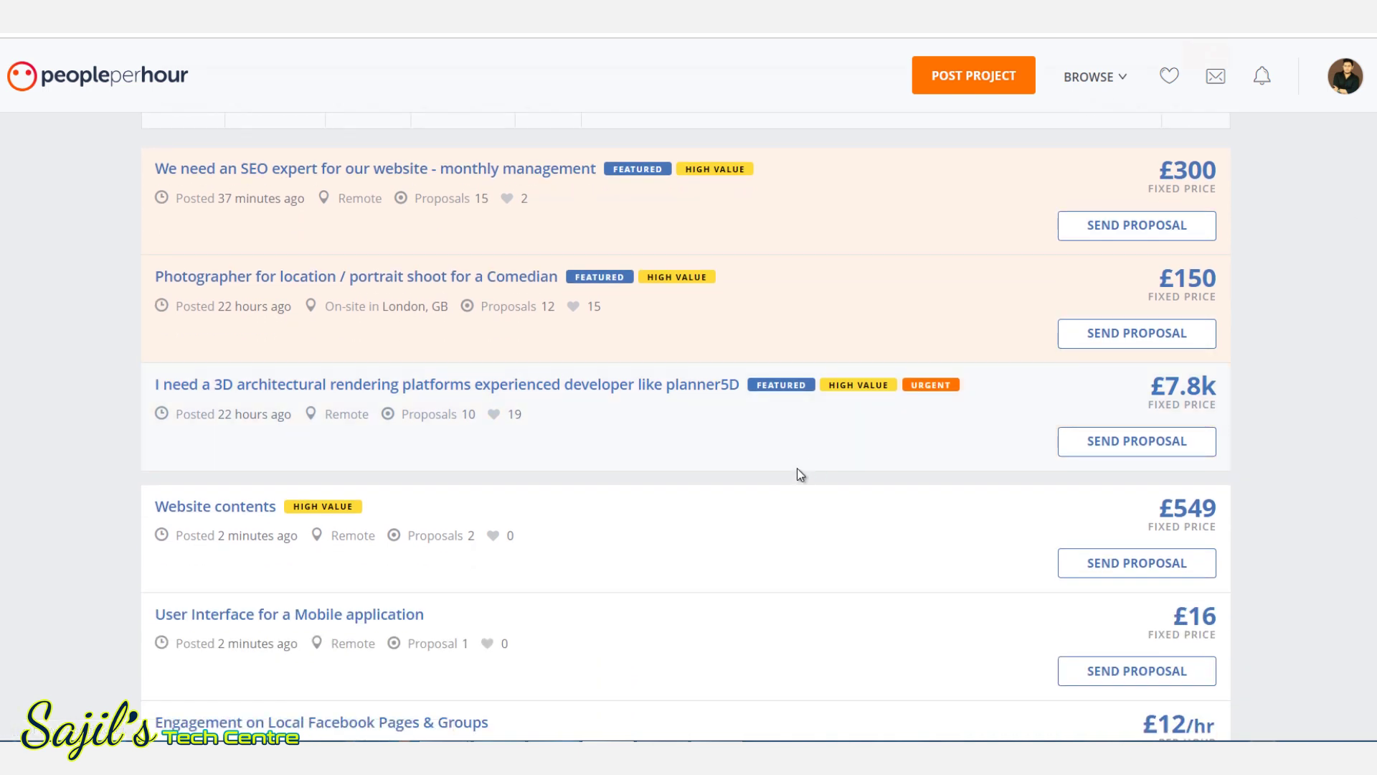
scroll(686, 431, down, 8)
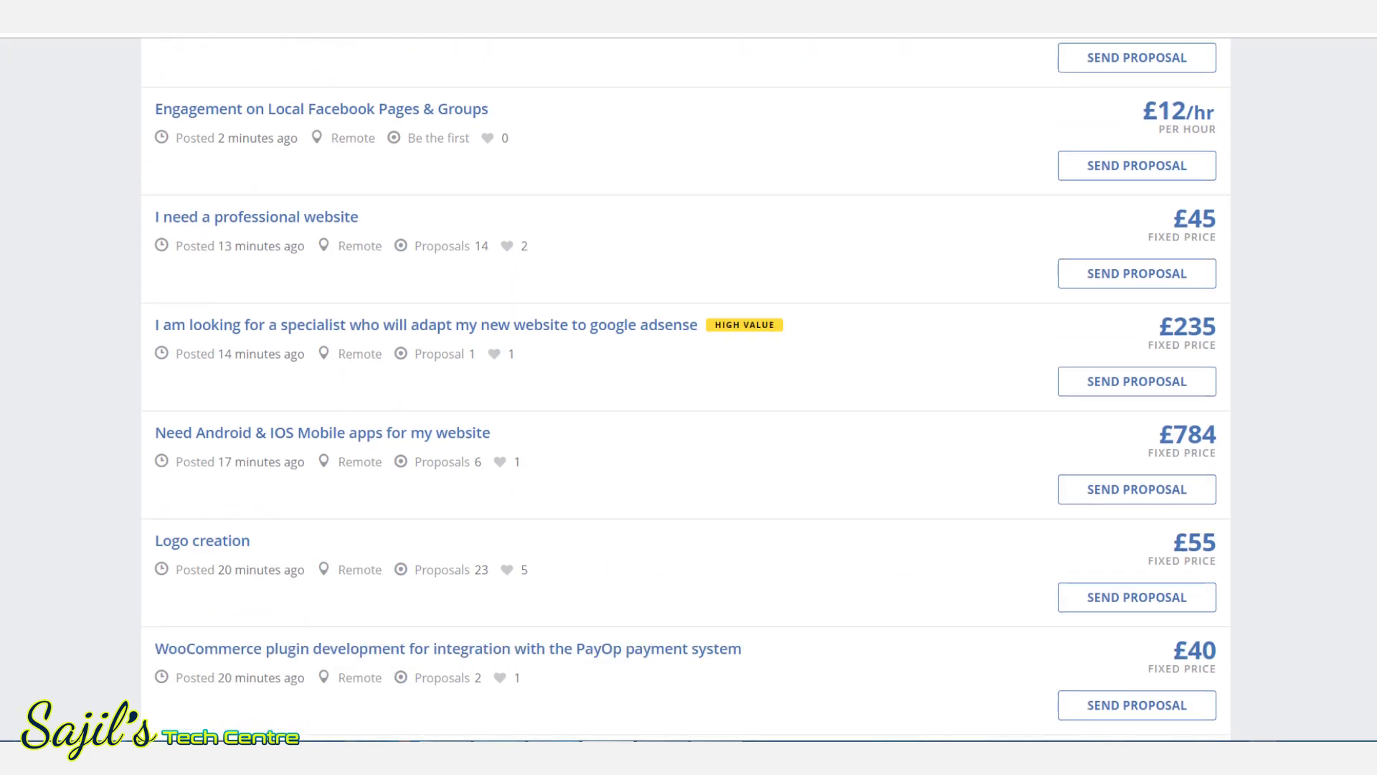
scroll(793, 359, up, 6)
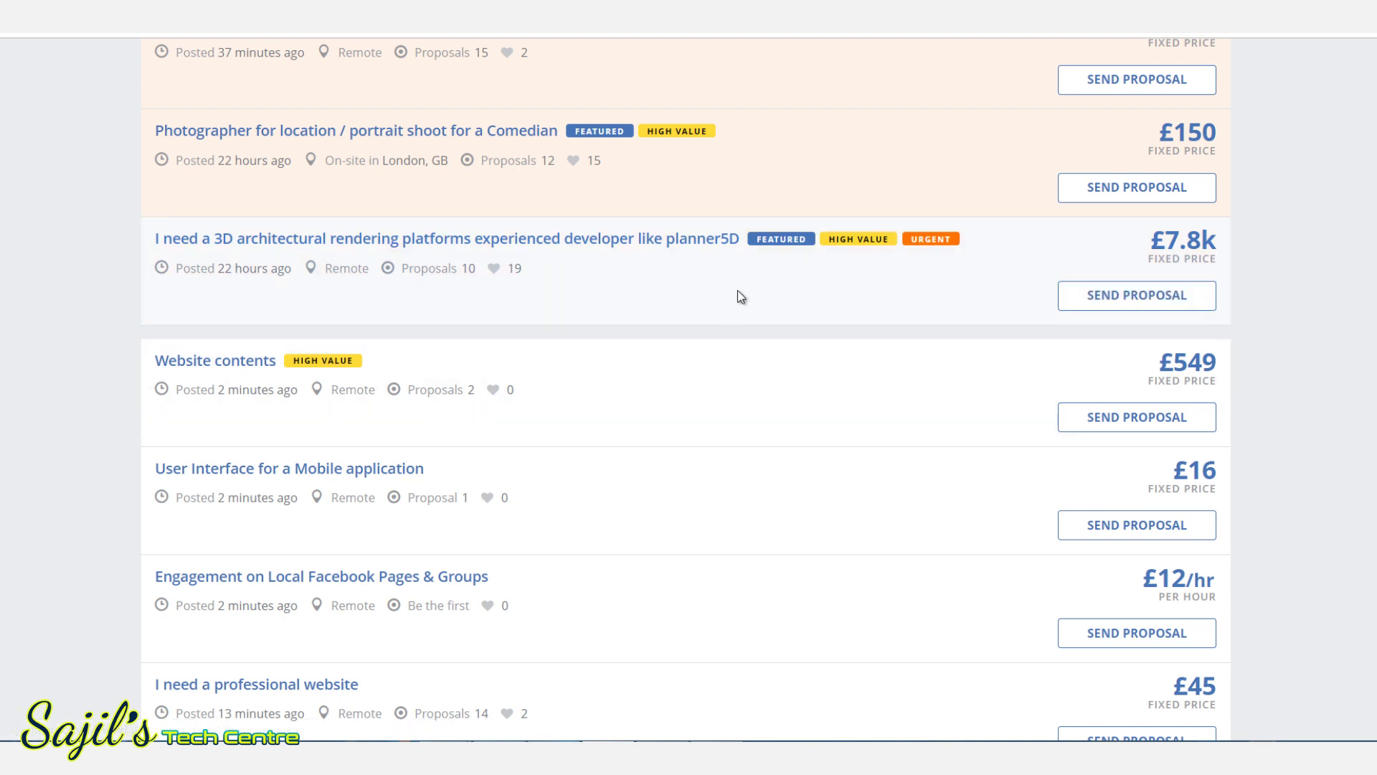
scroll(761, 296, up, 1)
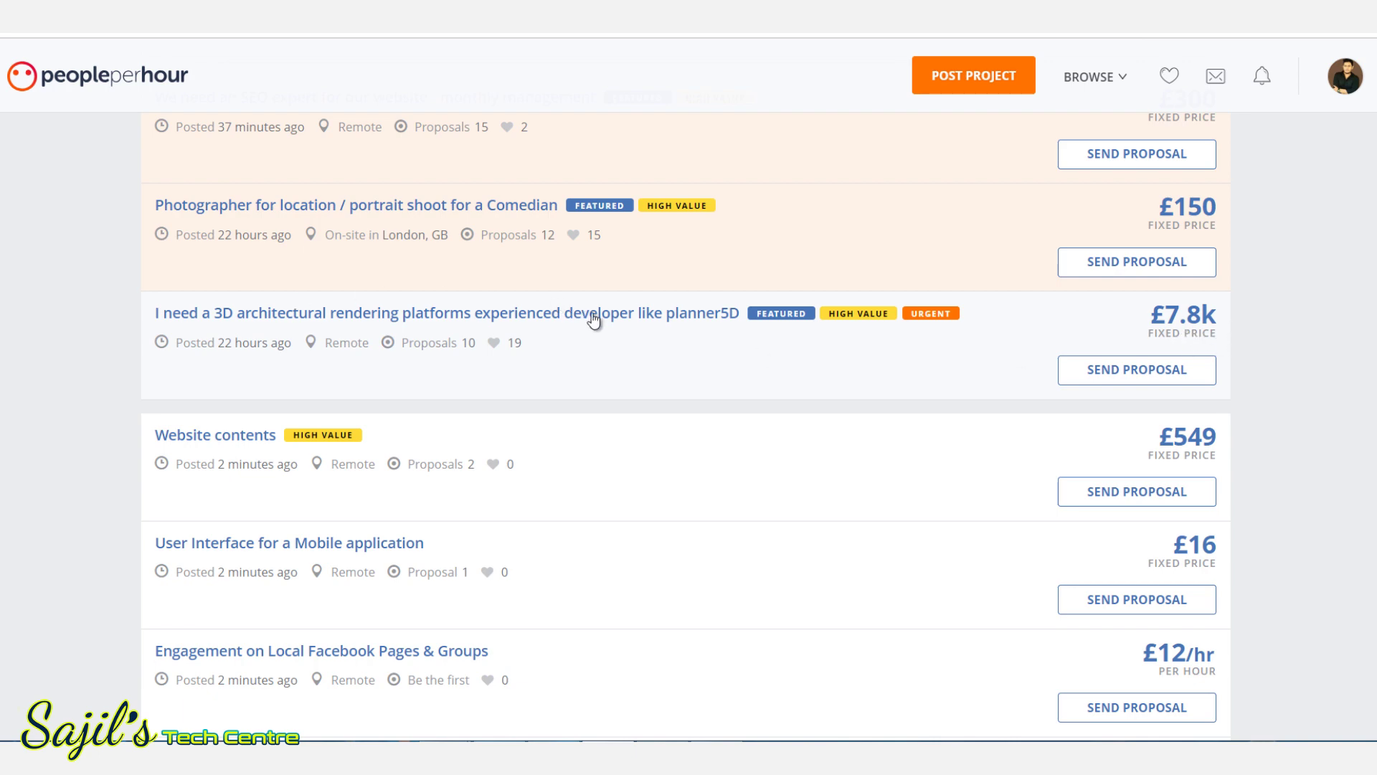
scroll(83, 311, down, 3)
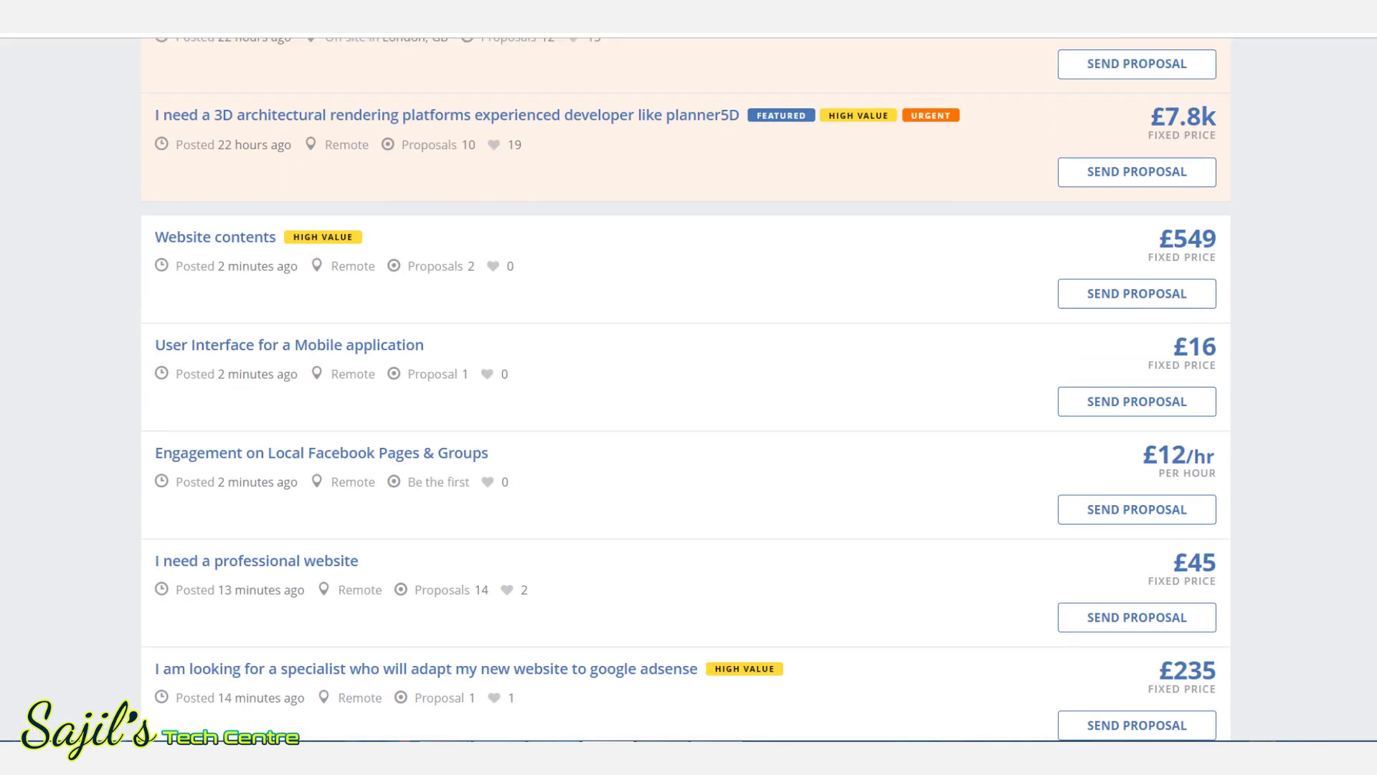
scroll(686, 387, down, 5)
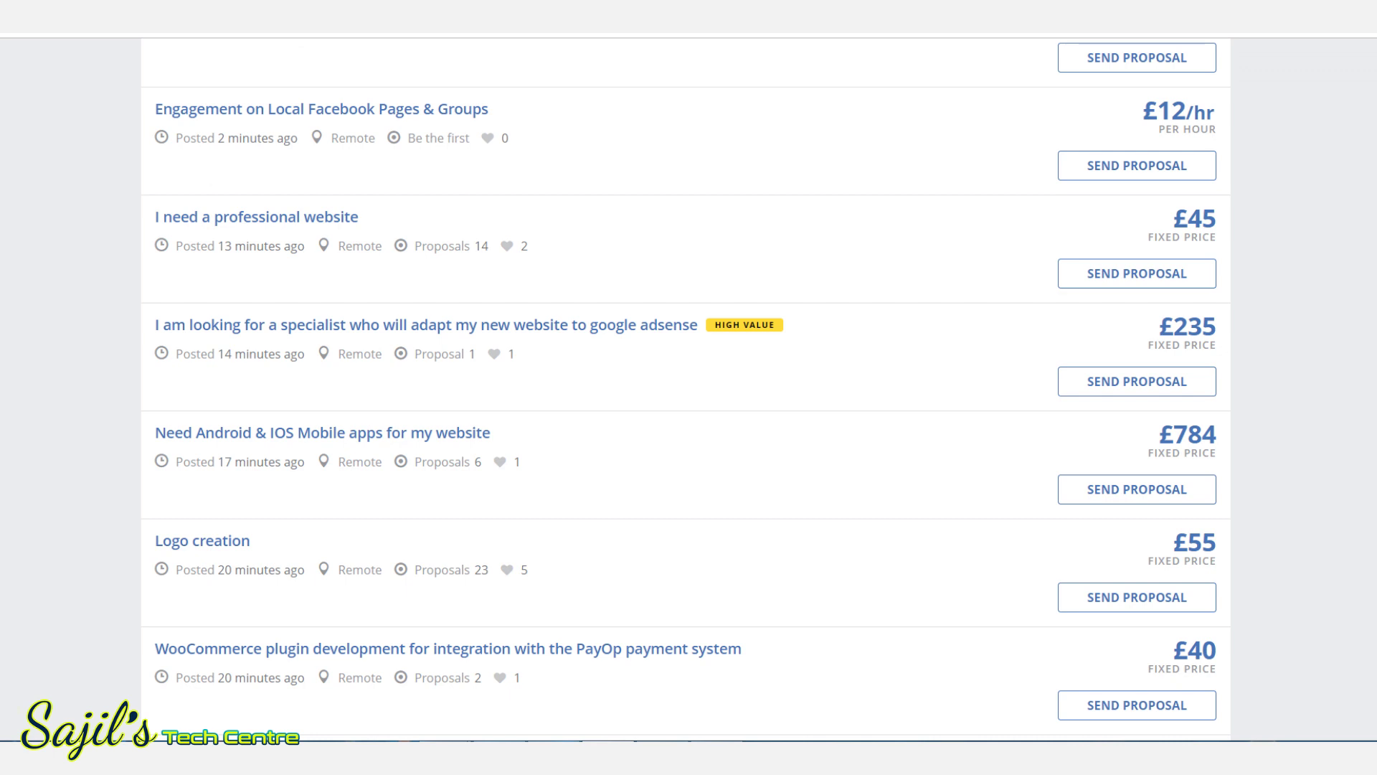
scroll(686, 387, down, 2)
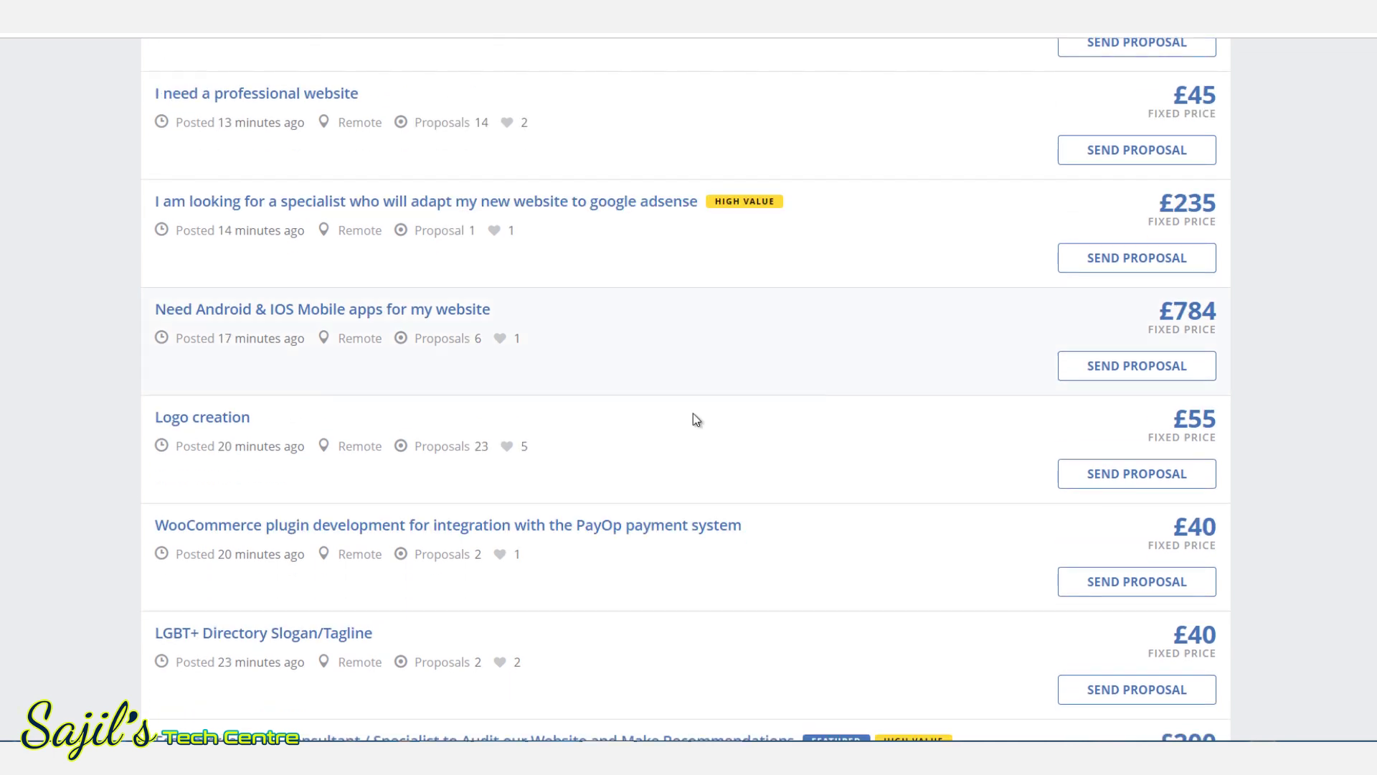
drag(248, 423, 159, 416)
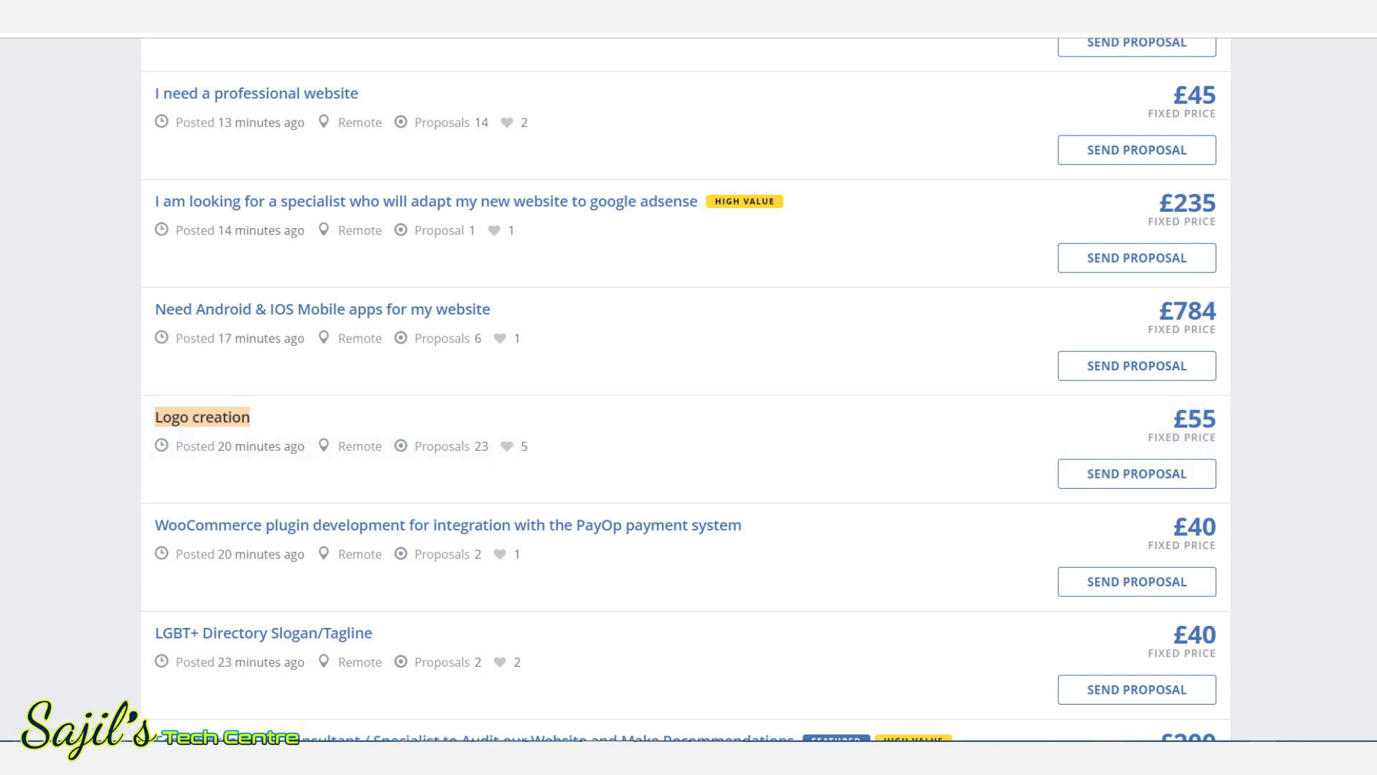
scroll(1263, 351, down, 1)
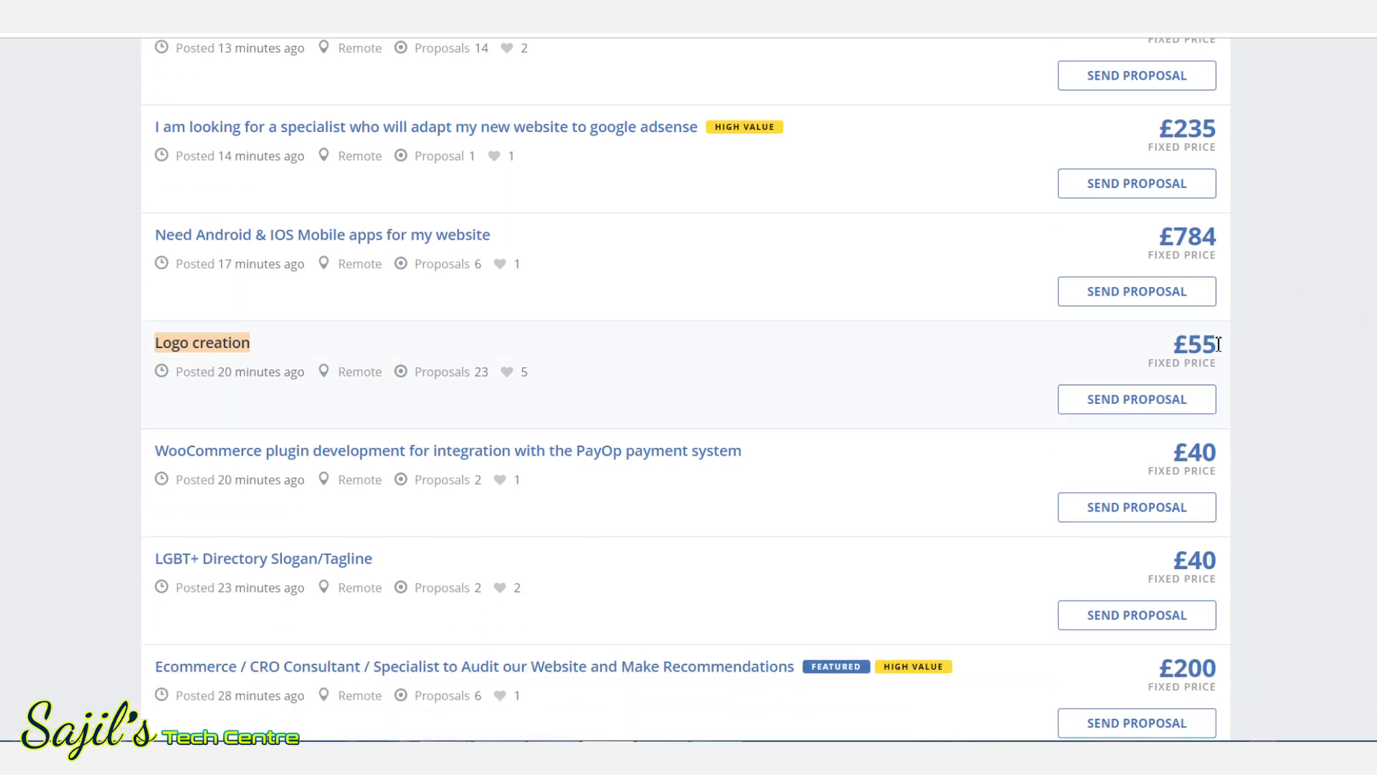
drag(1218, 344, 1176, 344)
click(1328, 358)
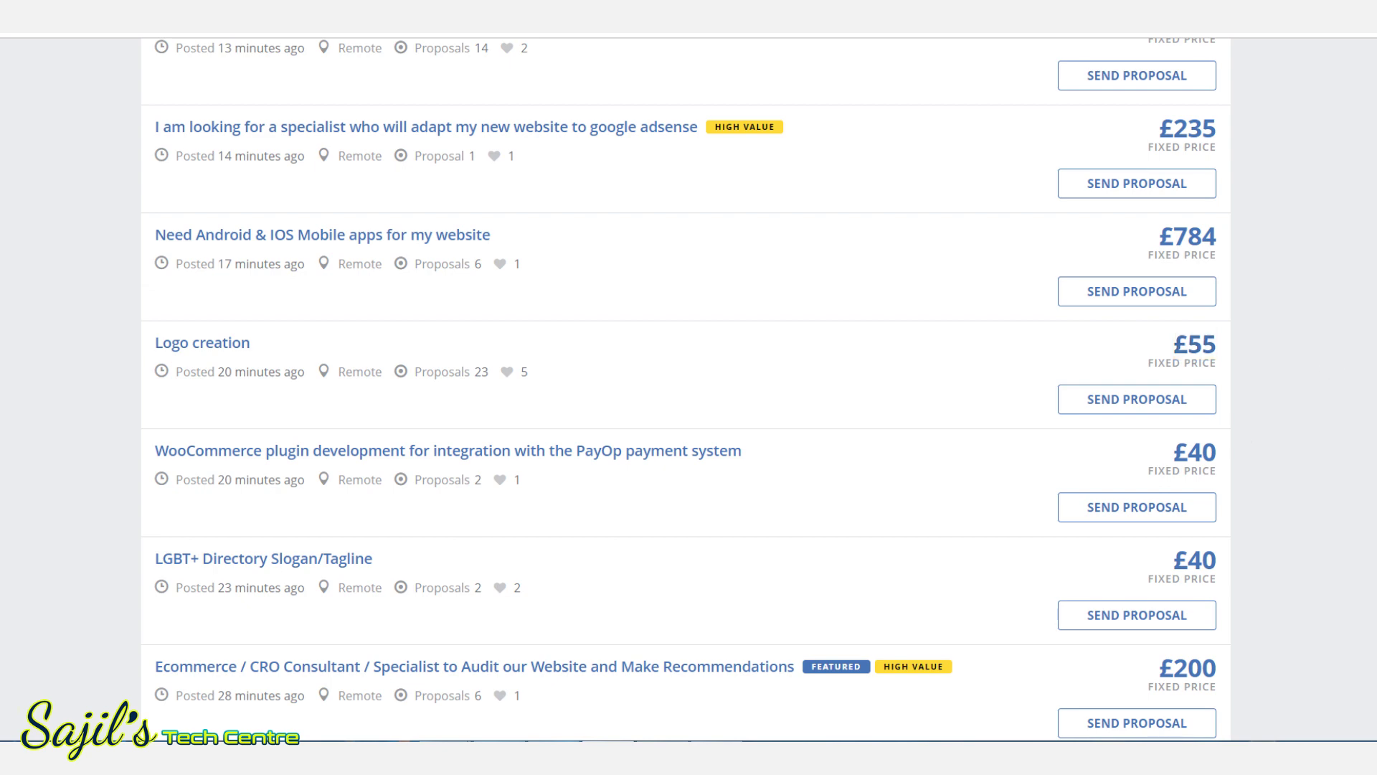
scroll(686, 387, down, 8)
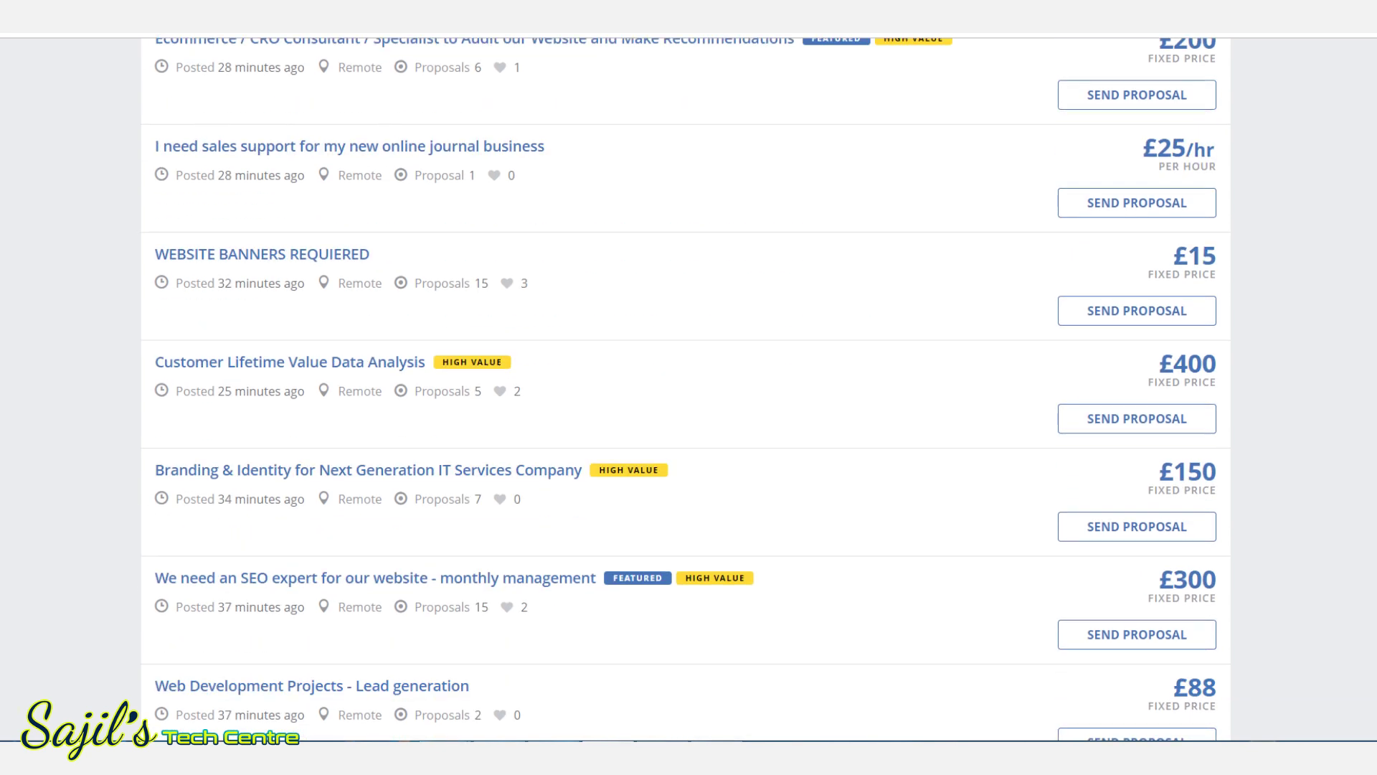
scroll(686, 388, down, 1)
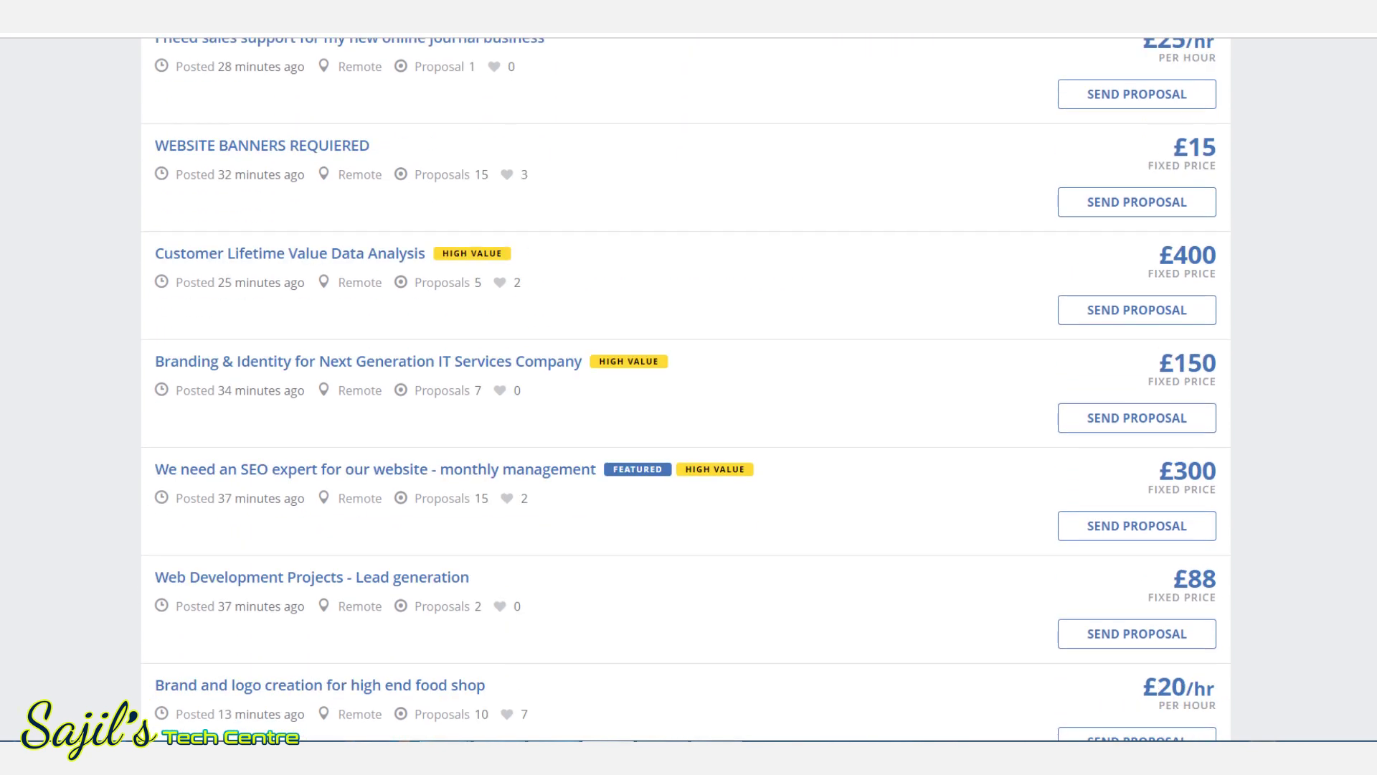
scroll(686, 387, down, 3)
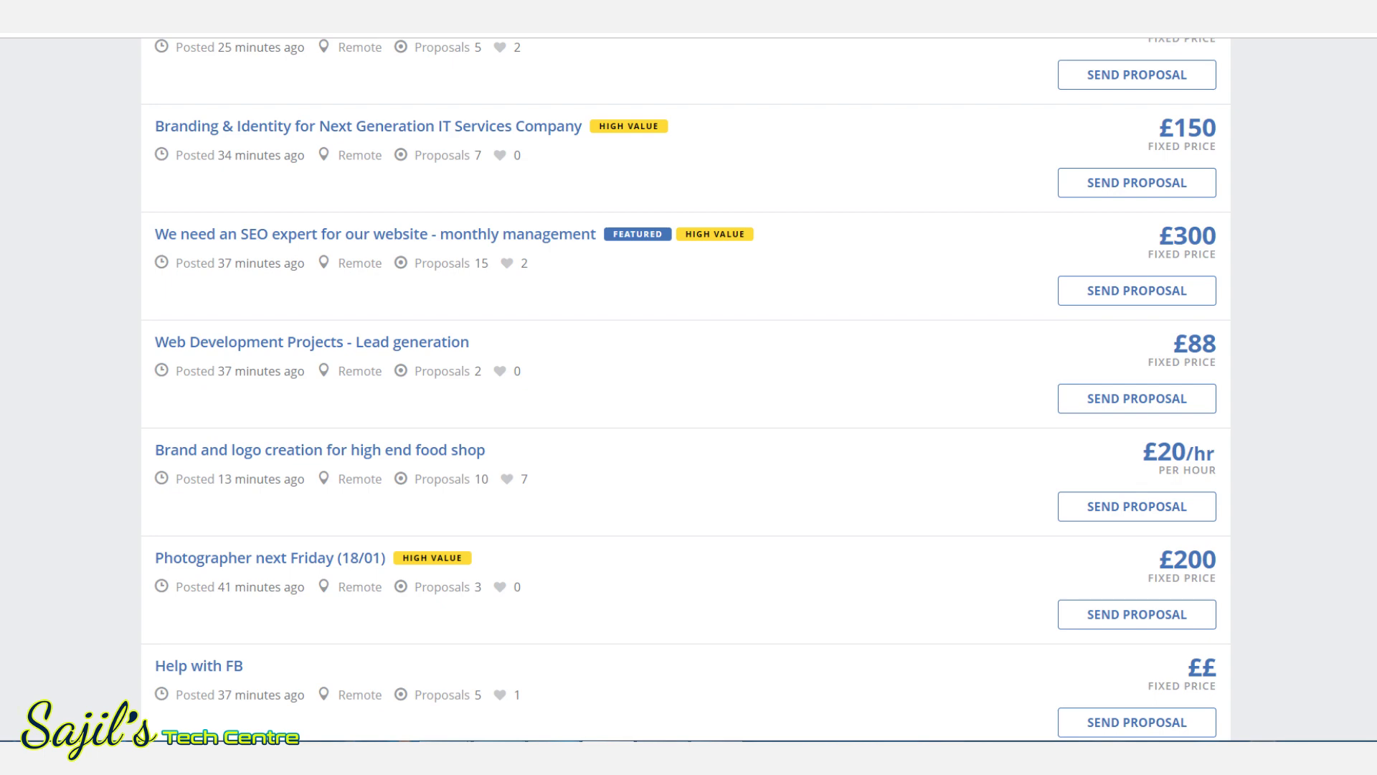
scroll(686, 387, down, 10)
scroll(685, 388, up, 2)
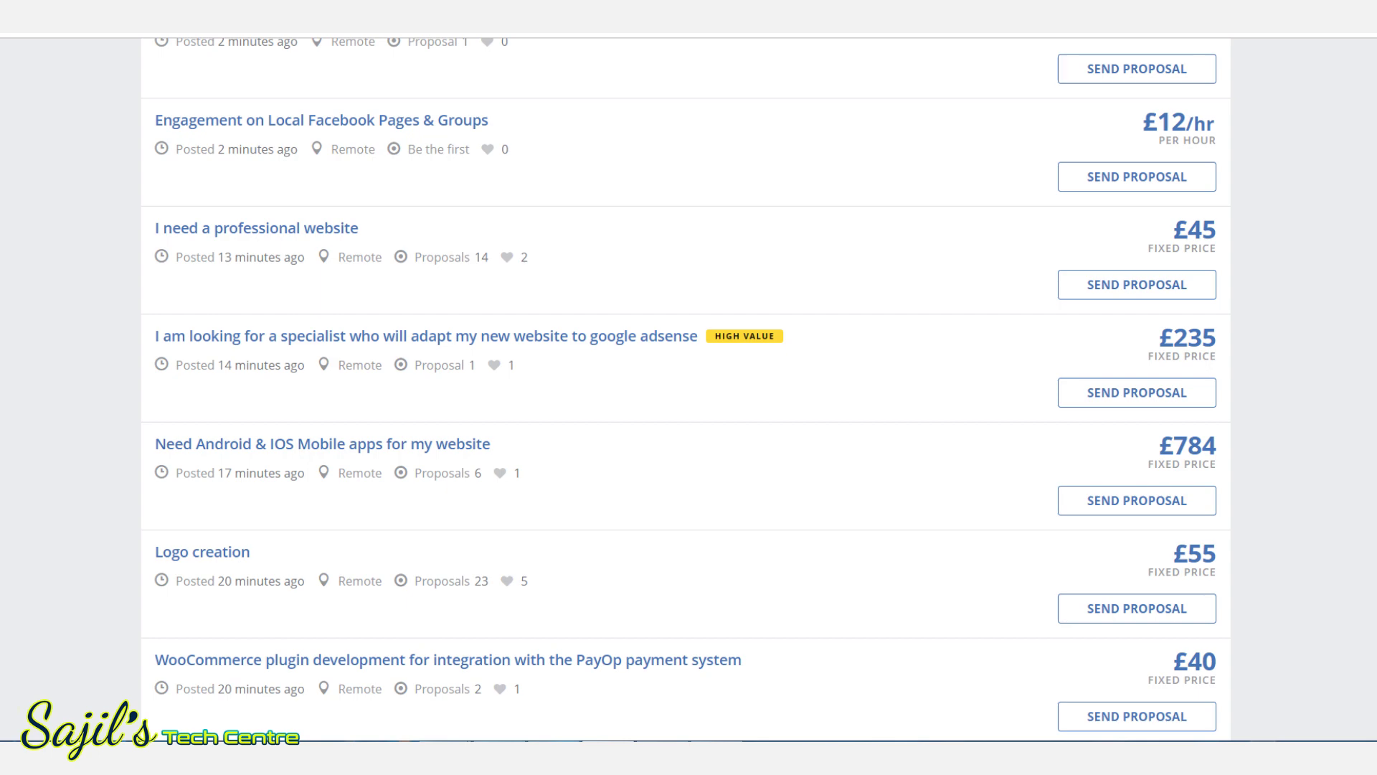
scroll(1362, 462, down, 10)
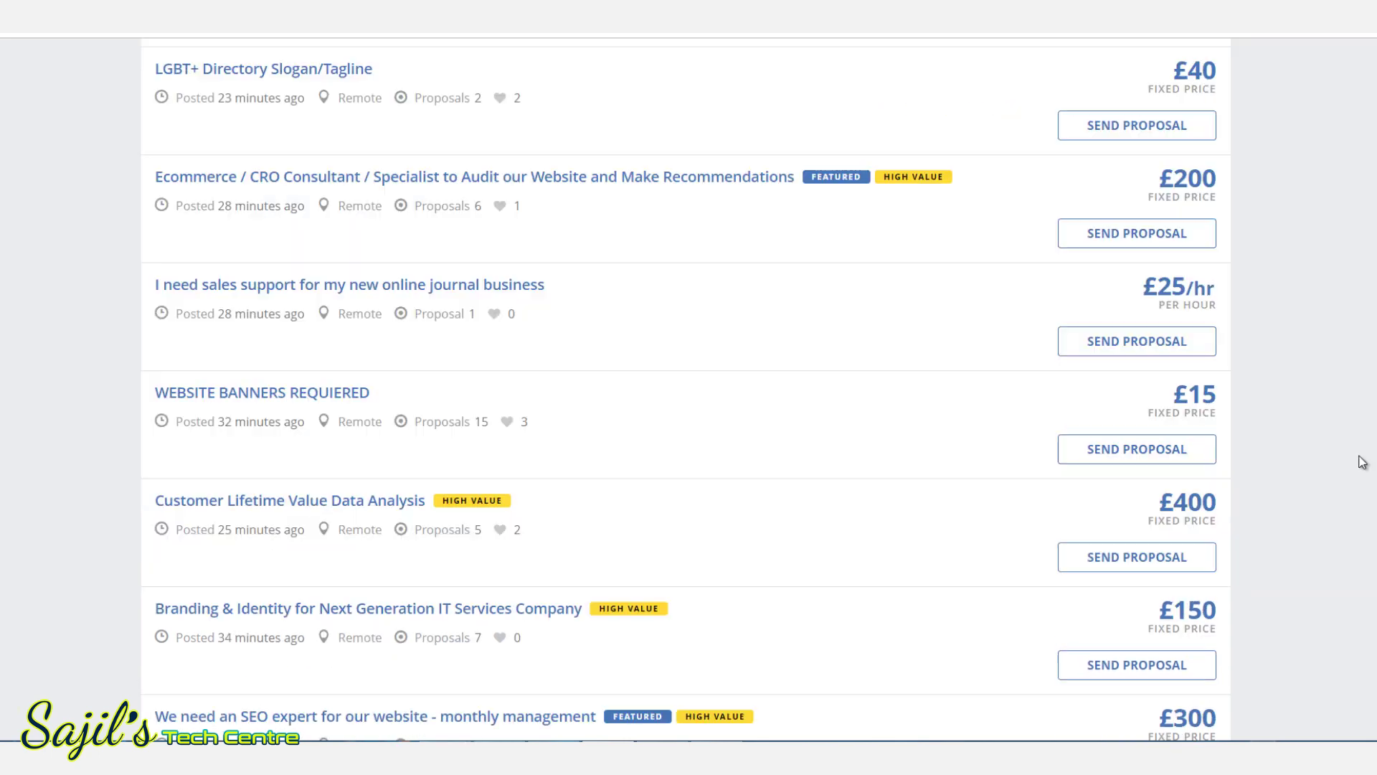
scroll(1353, 545, up, 1)
scroll(1350, 526, up, 10)
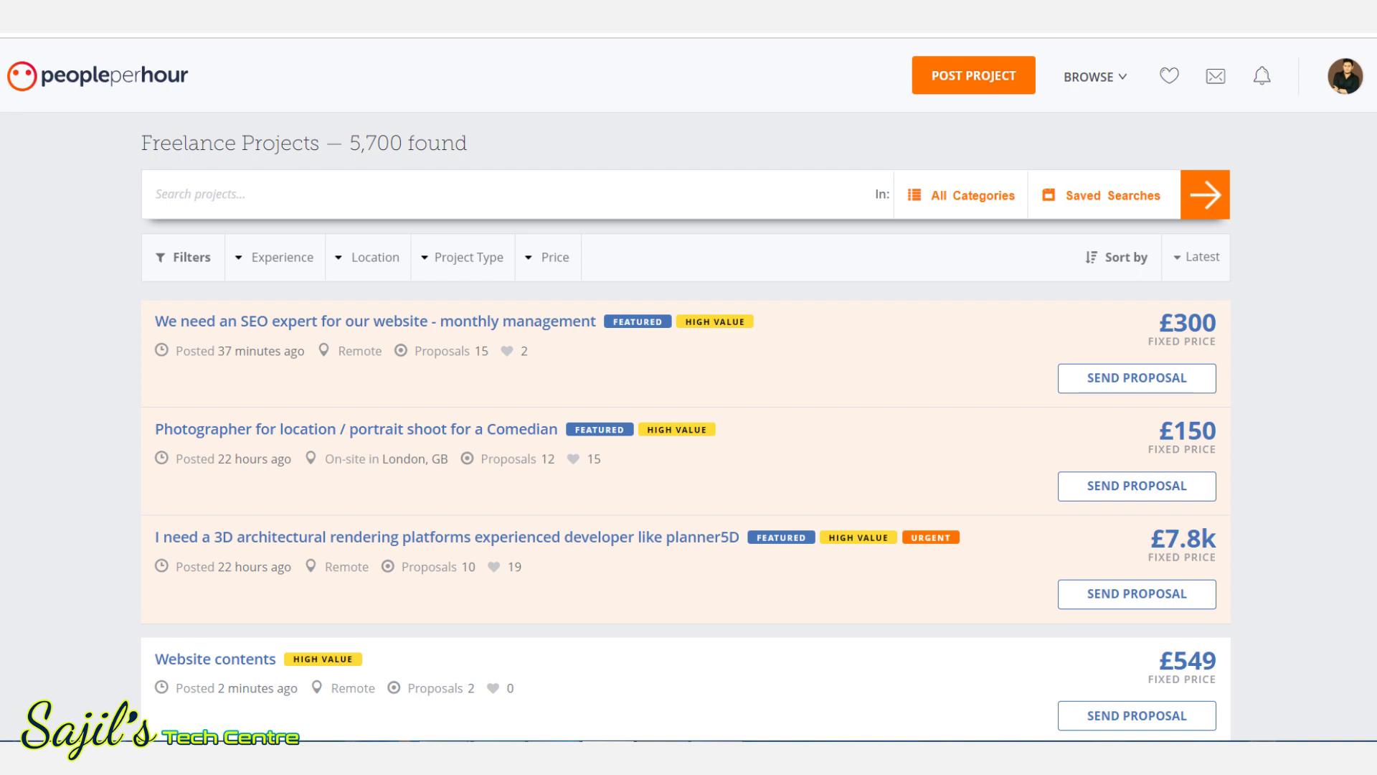
scroll(687, 431, down, 1)
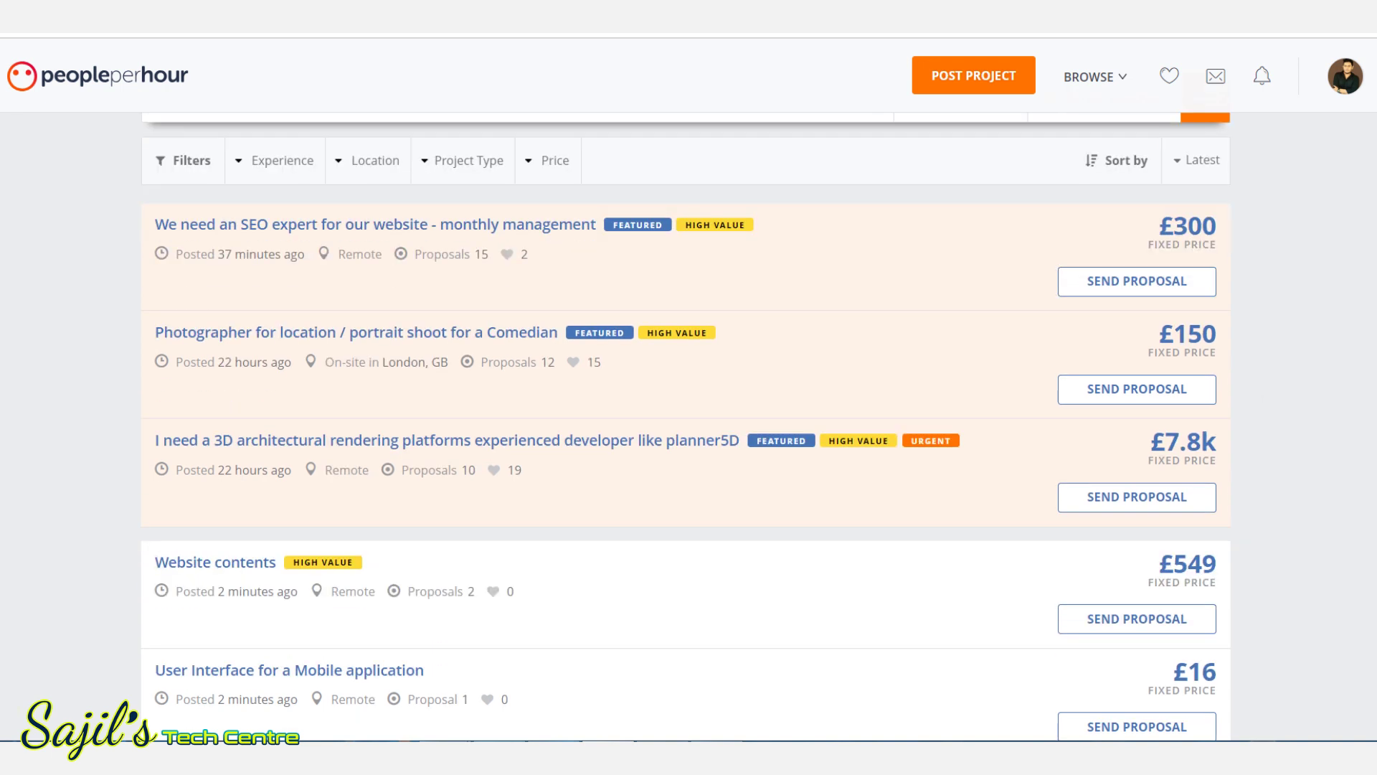
scroll(687, 430, down, 5)
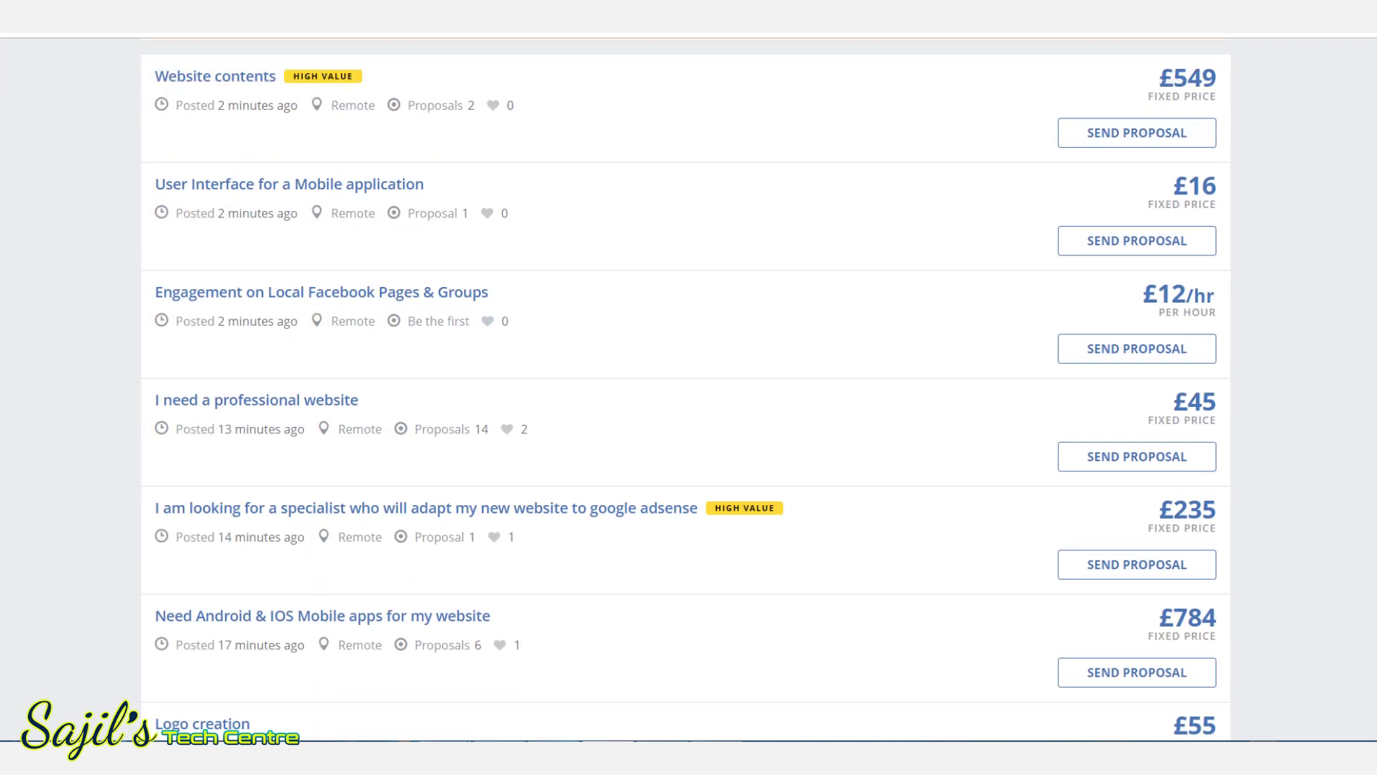
scroll(1347, 252, up, 6)
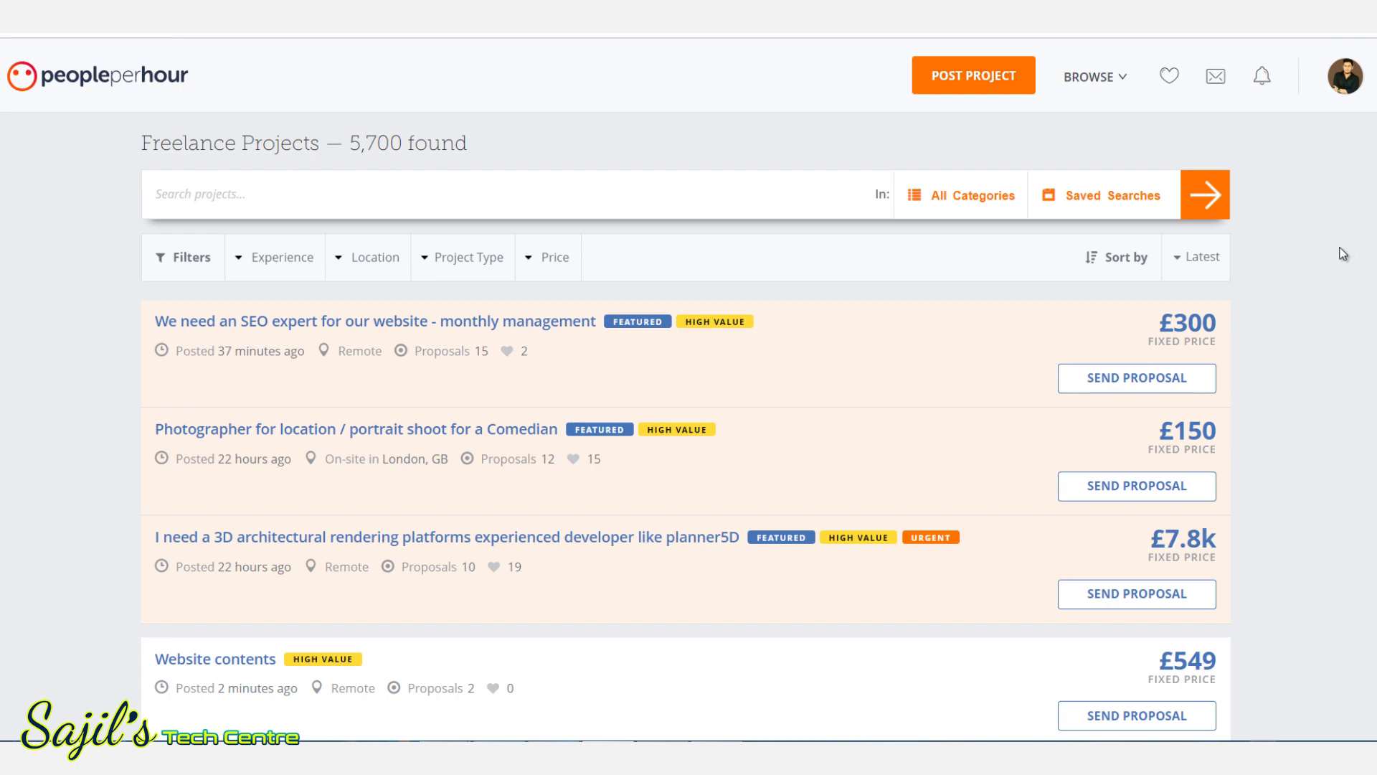
scroll(1336, 252, down, 1)
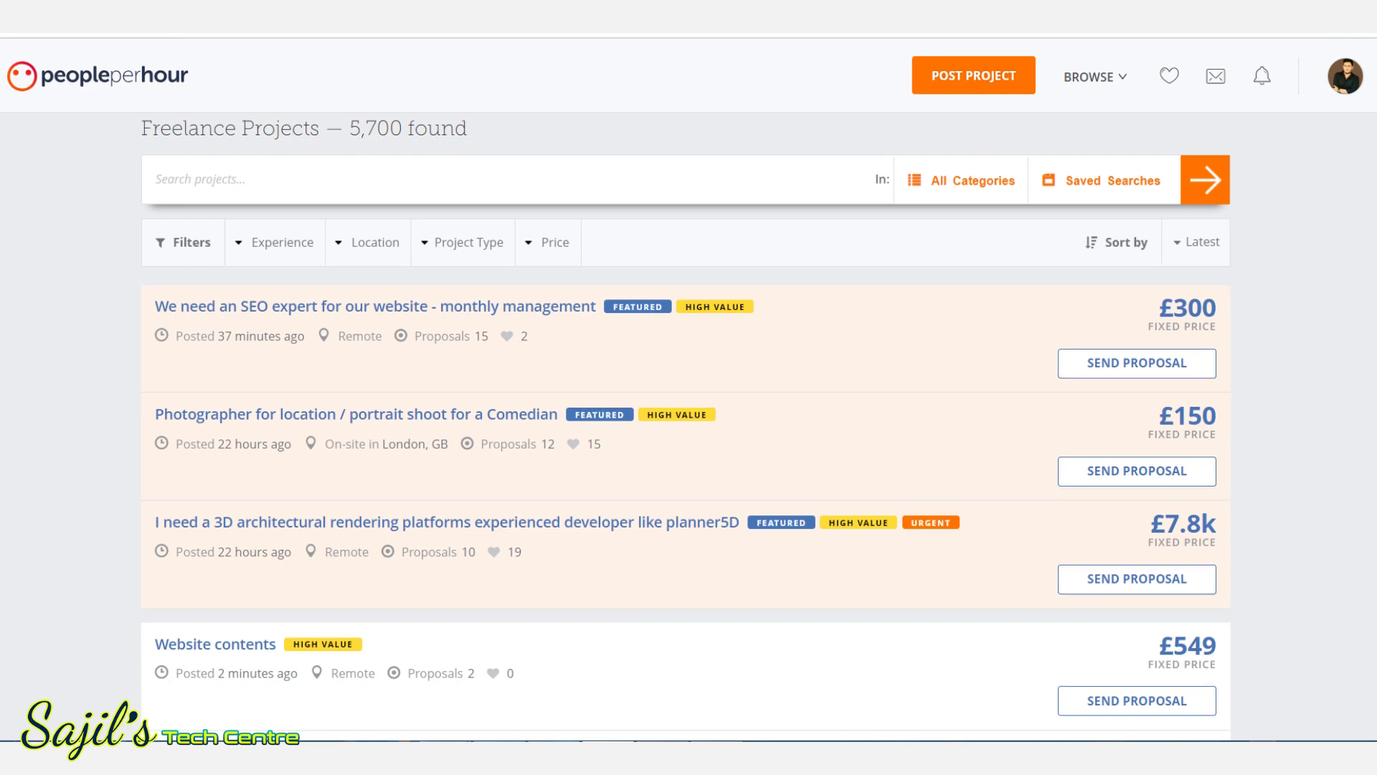
scroll(687, 431, down, 2)
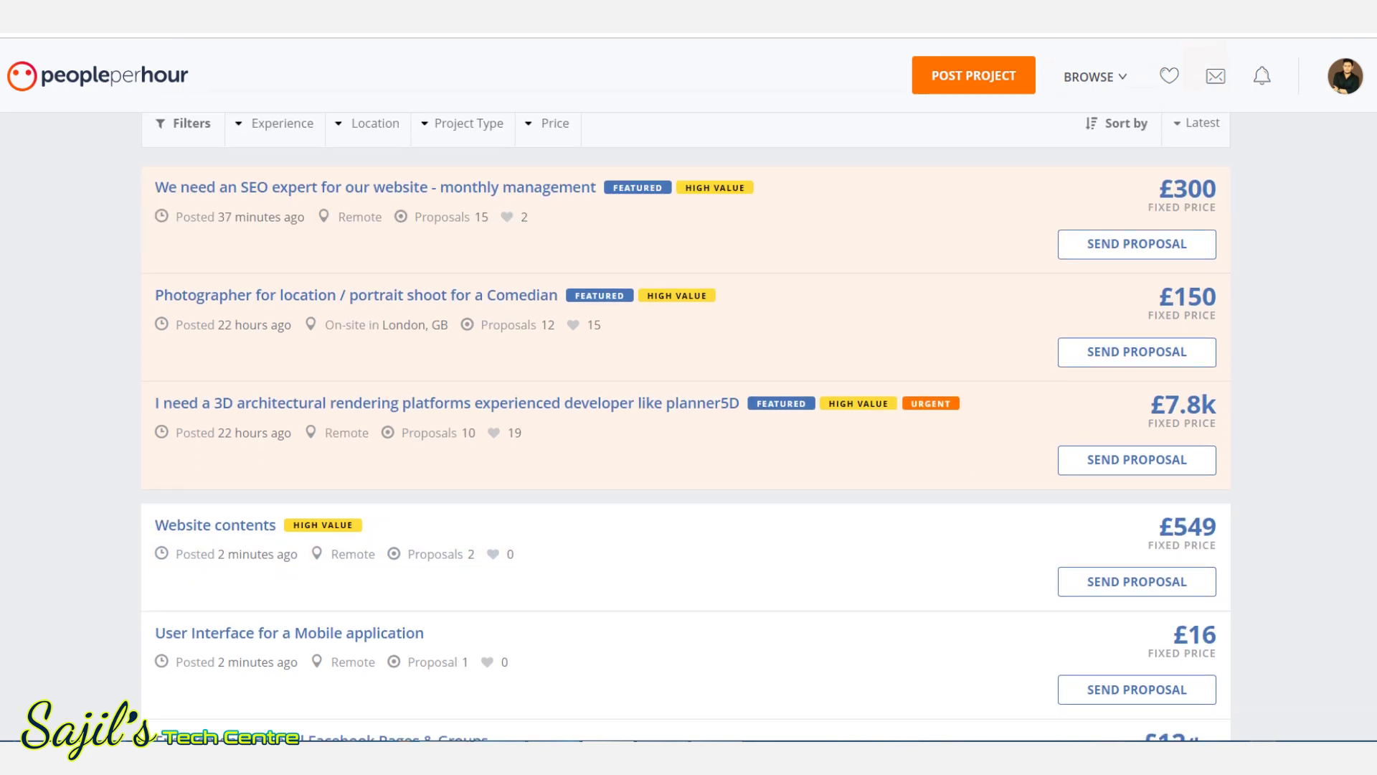
scroll(686, 431, down, 5)
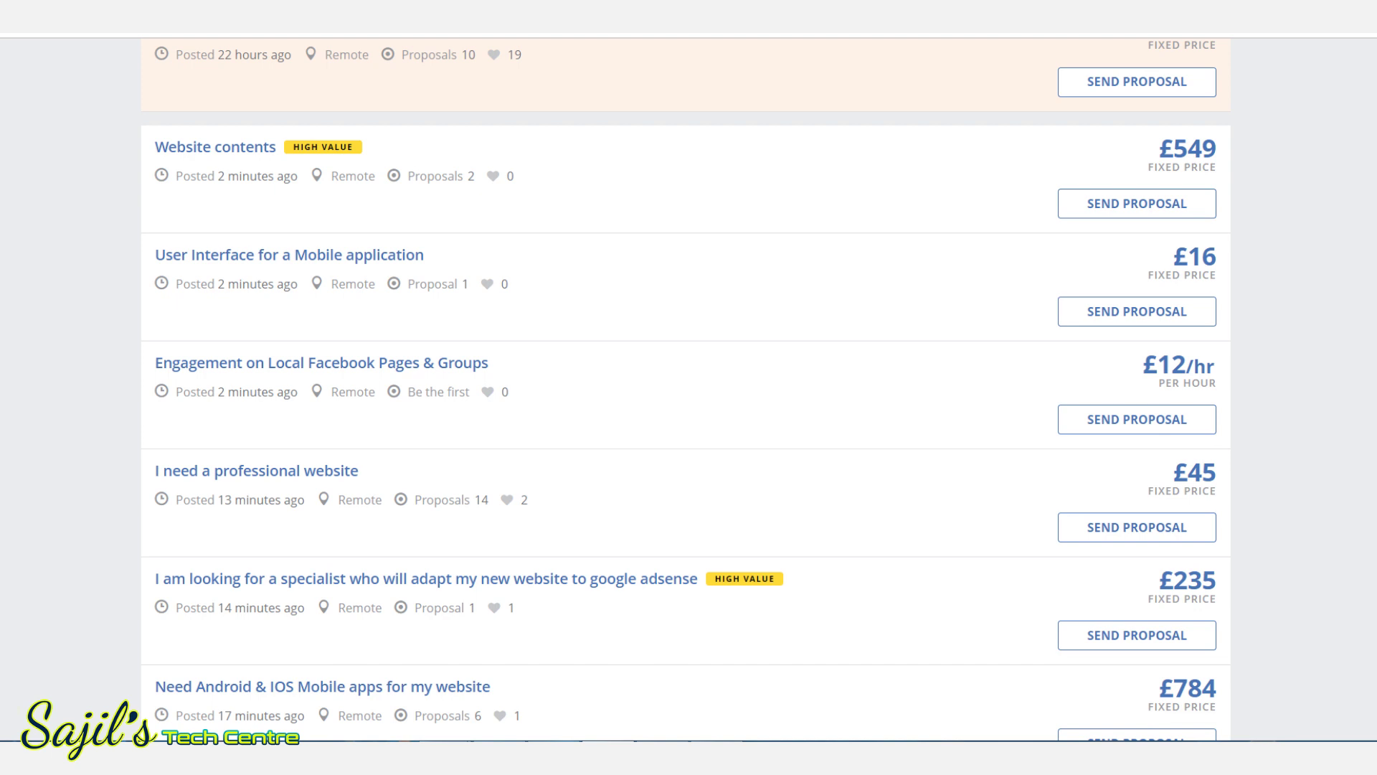